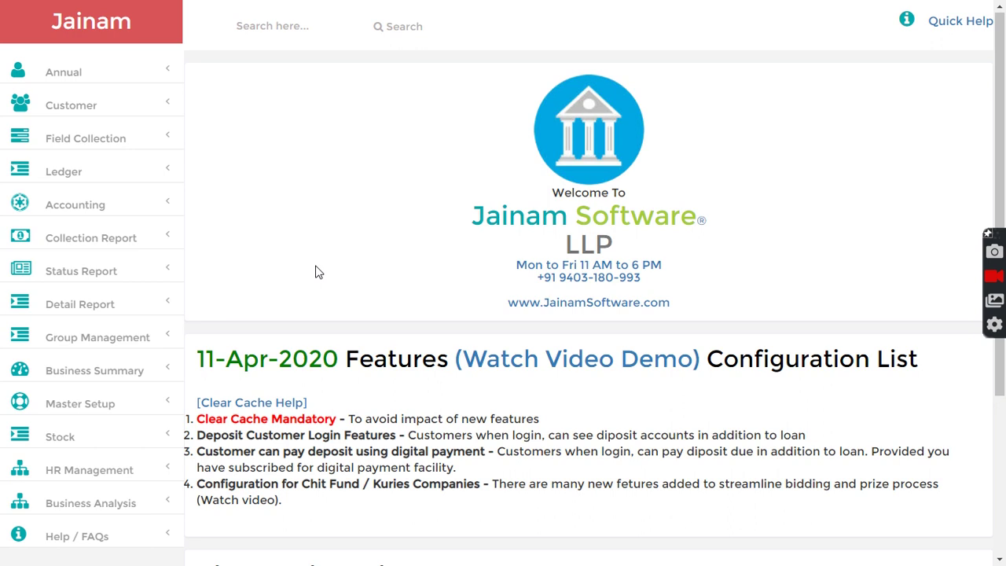
Expand Master Setup in the sidebar to list Company, Document List and Print Template
scroll(132, 371, down, 2)
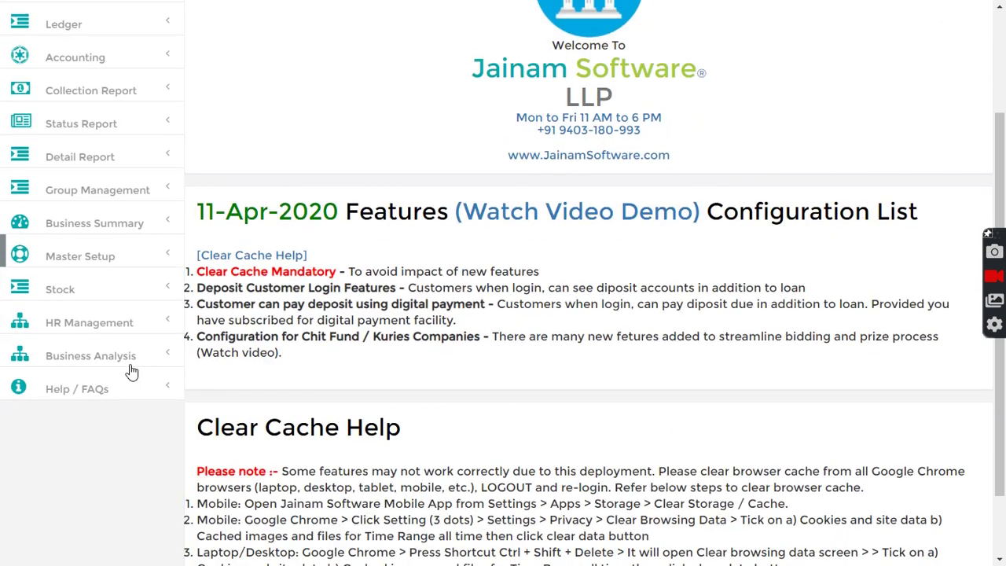
click(79, 256)
scroll(101, 370, down, 2)
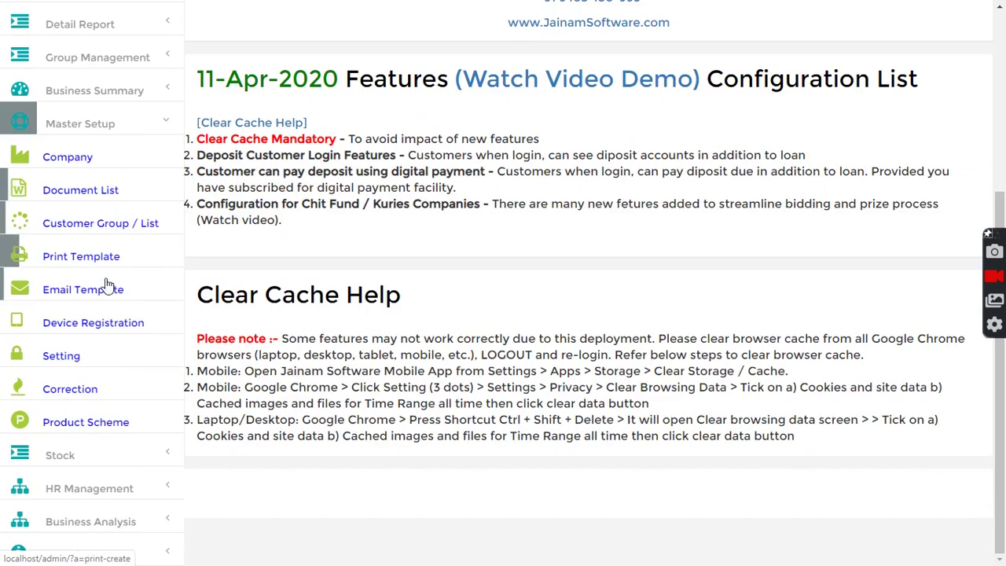
Start a new print template with the category set to Deposit
click(90, 256)
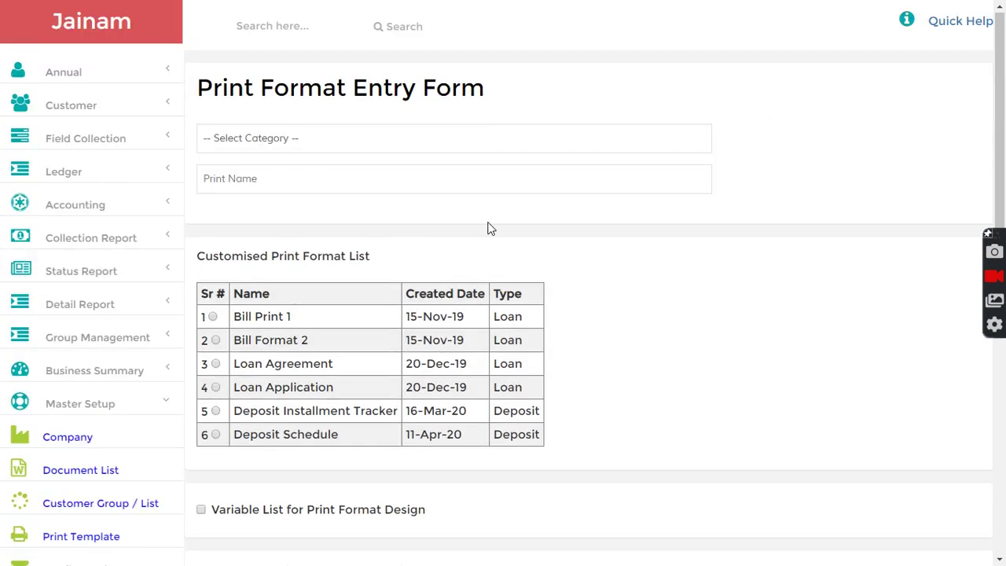
click(286, 137)
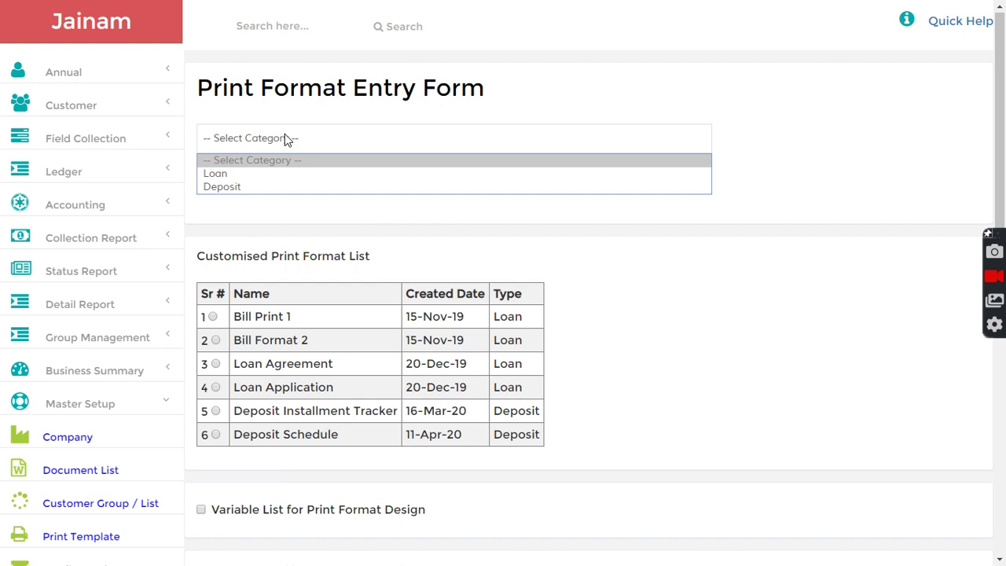
click(242, 187)
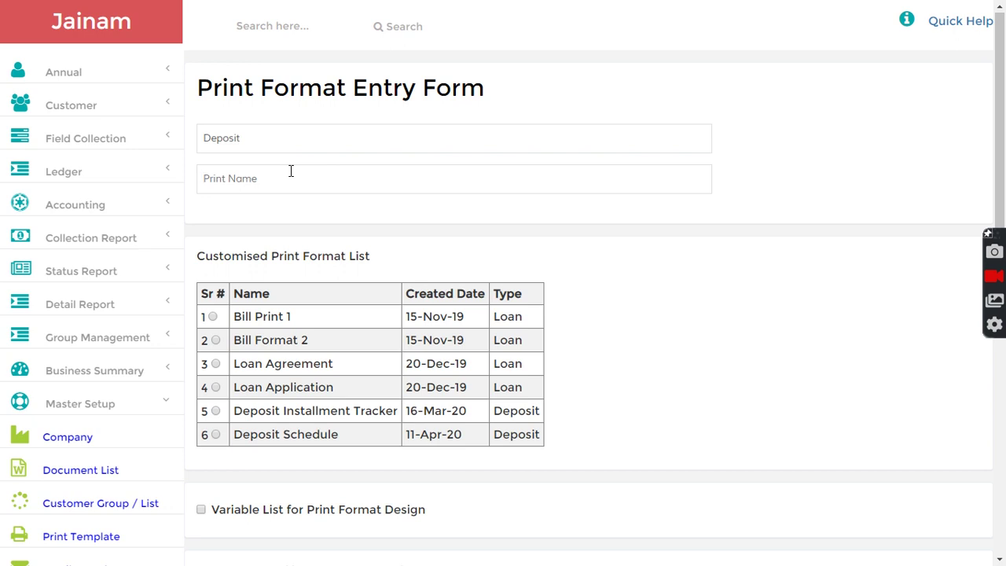
Name the format 'Deposit Schedule 2' and save it
click(291, 171)
text(Deposit S)
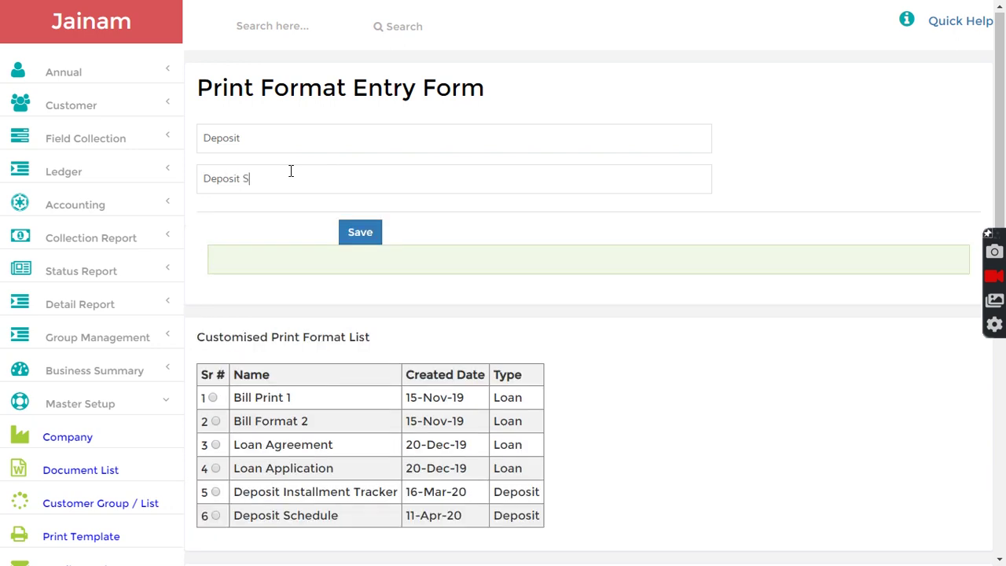
text(chedule 2)
scroll(325, 361, down, 1)
scroll(243, 384, down, 1)
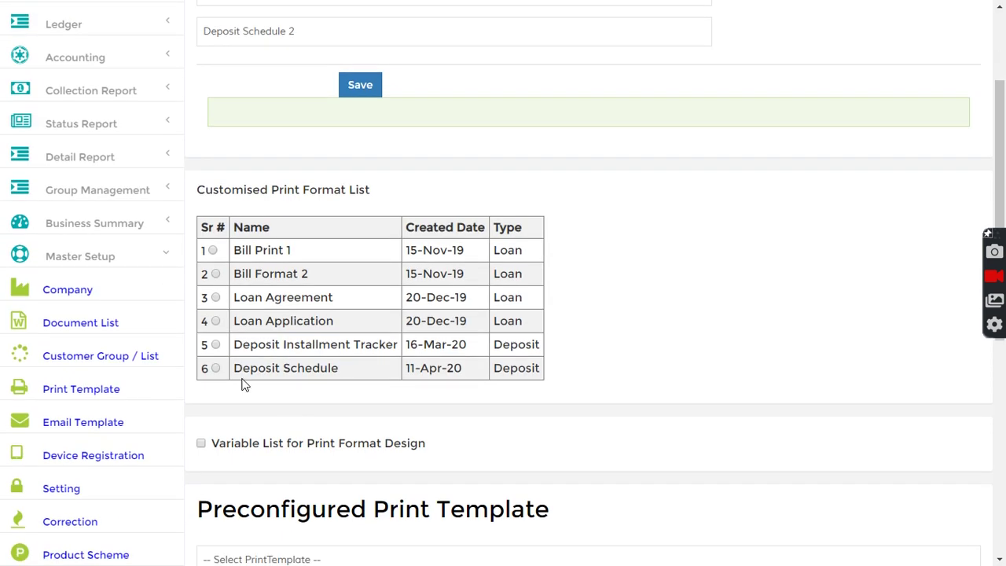
drag(237, 367, 338, 366)
click(349, 153)
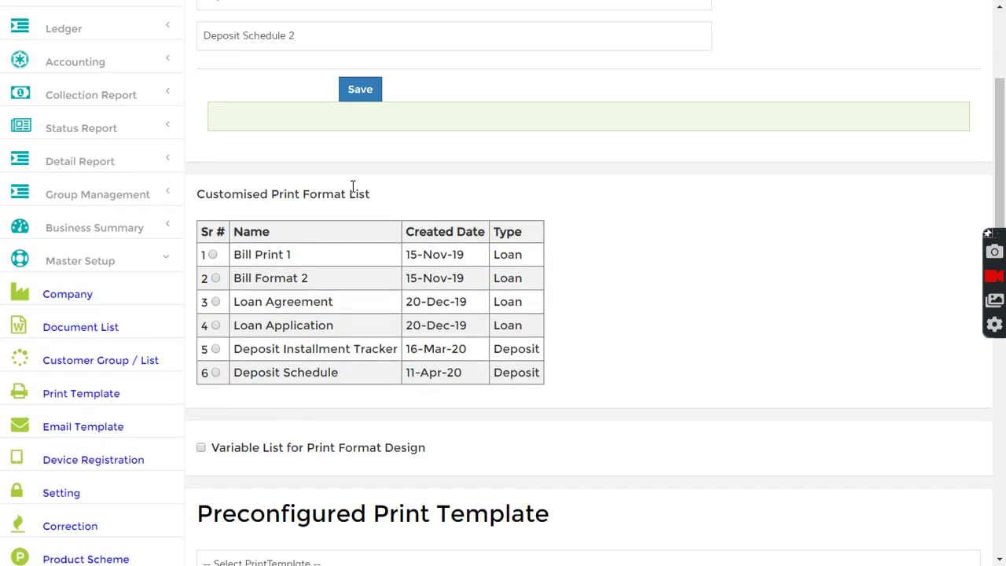
scroll(362, 197, up, 2)
click(360, 233)
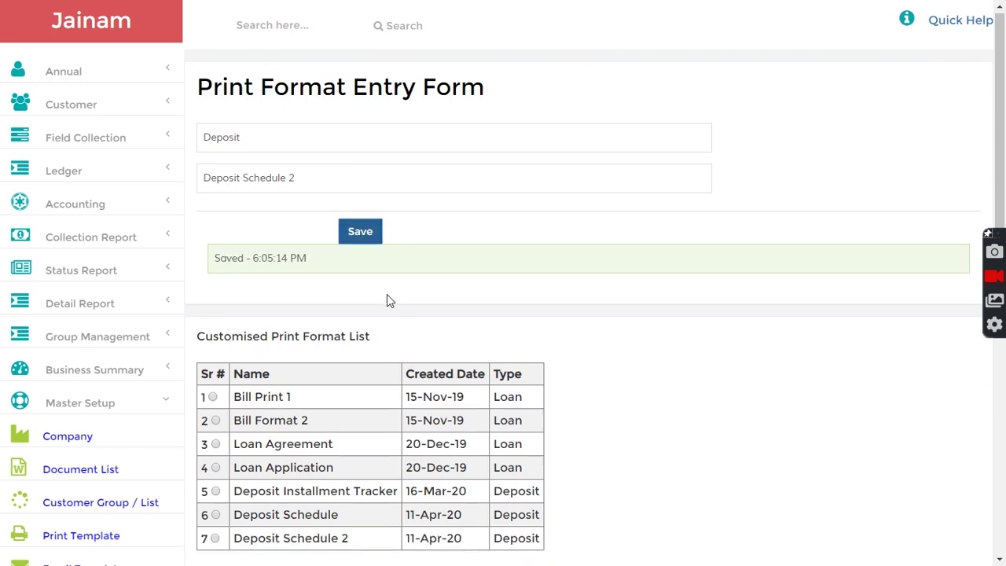
Select Deposit Schedule 2 (row 7) and show the Variable List
scroll(387, 294, down, 3)
click(217, 319)
scroll(259, 342, down, 2)
scroll(288, 260, down, 1)
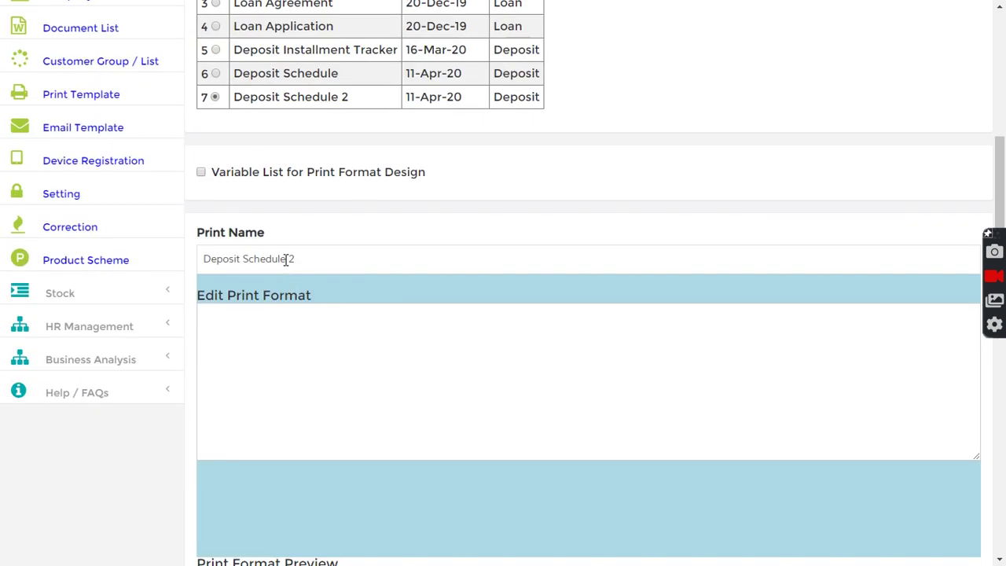
click(201, 171)
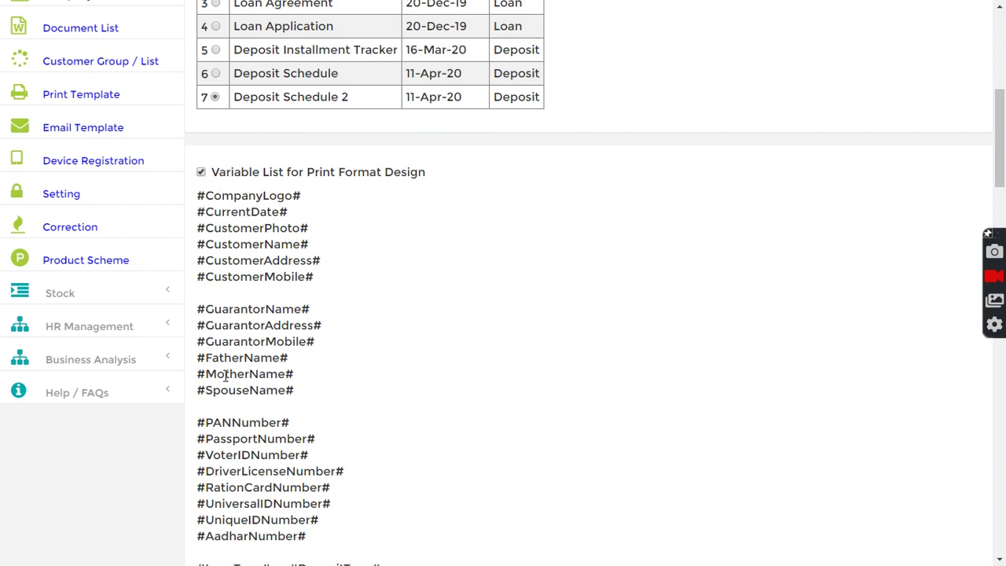
scroll(233, 418, down, 1)
scroll(230, 415, down, 2)
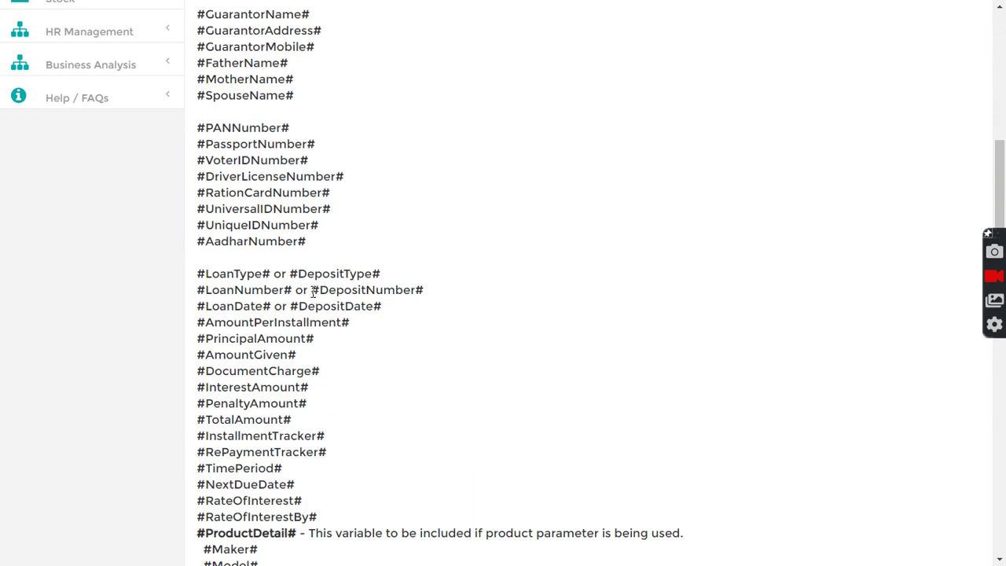
Copy the #InstallmentTracker# variable from the Variable List, then hide the list
drag(311, 291, 423, 293)
scroll(419, 322, down, 2)
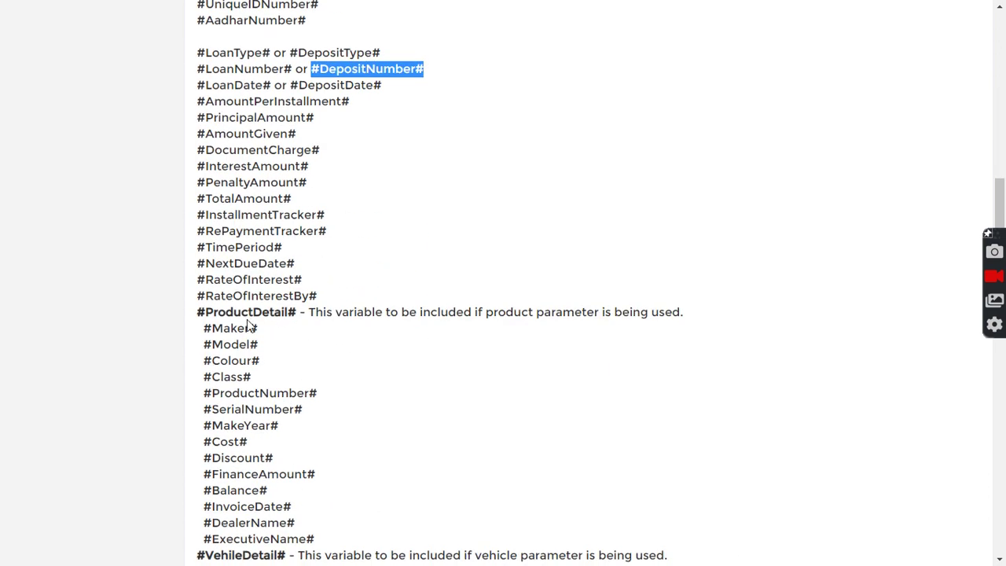
scroll(269, 306, up, 2)
scroll(268, 307, up, 1)
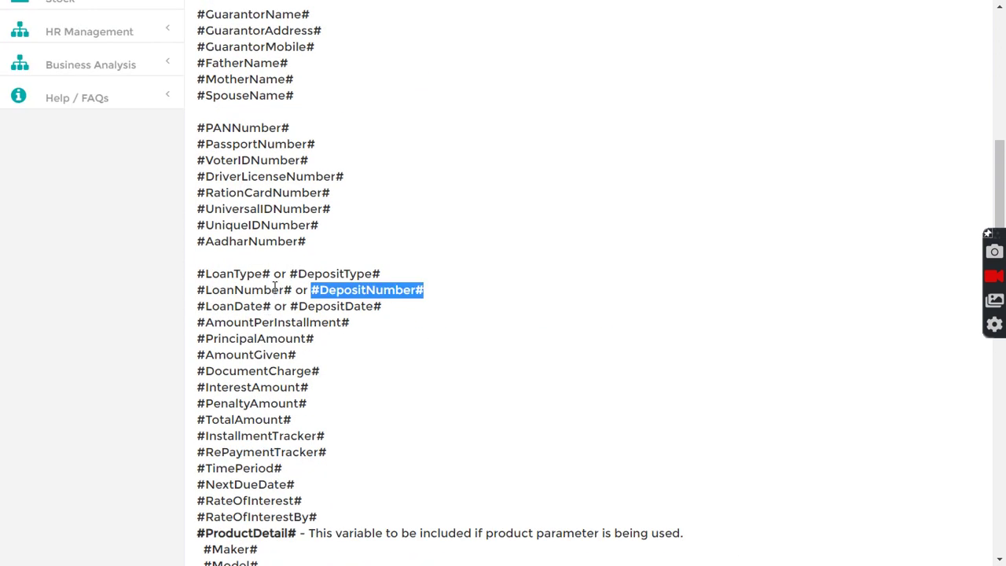
scroll(258, 331, up, 2)
scroll(258, 334, down, 4)
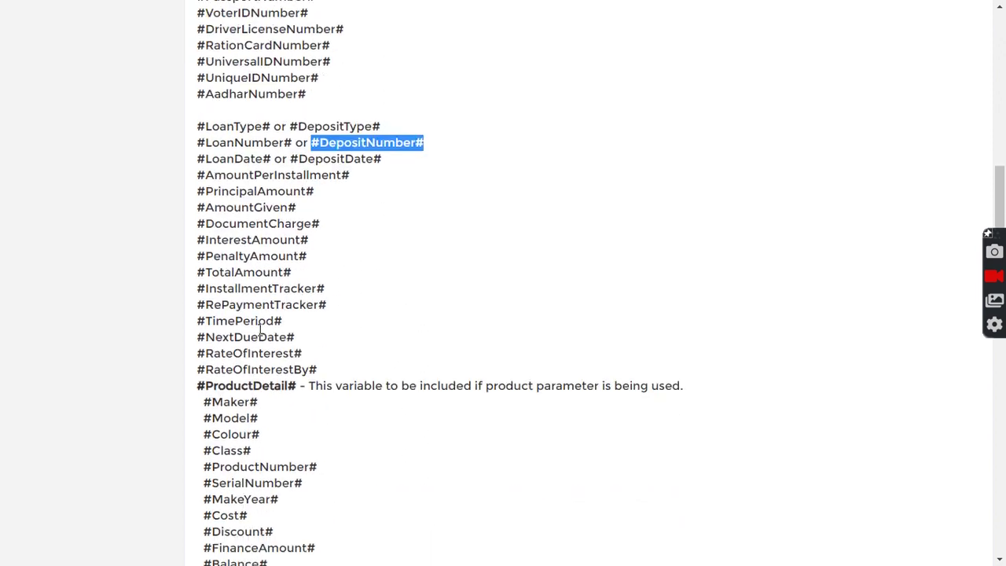
scroll(260, 330, down, 3)
scroll(260, 330, down, 2)
scroll(260, 330, down, 3)
scroll(260, 330, up, 1)
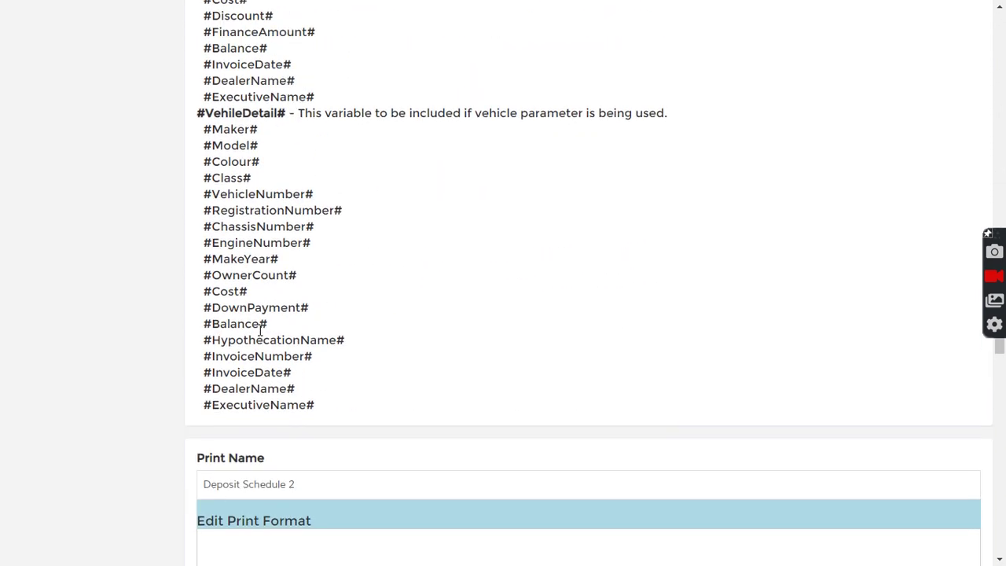
scroll(260, 331, up, 2)
scroll(260, 331, up, 2)
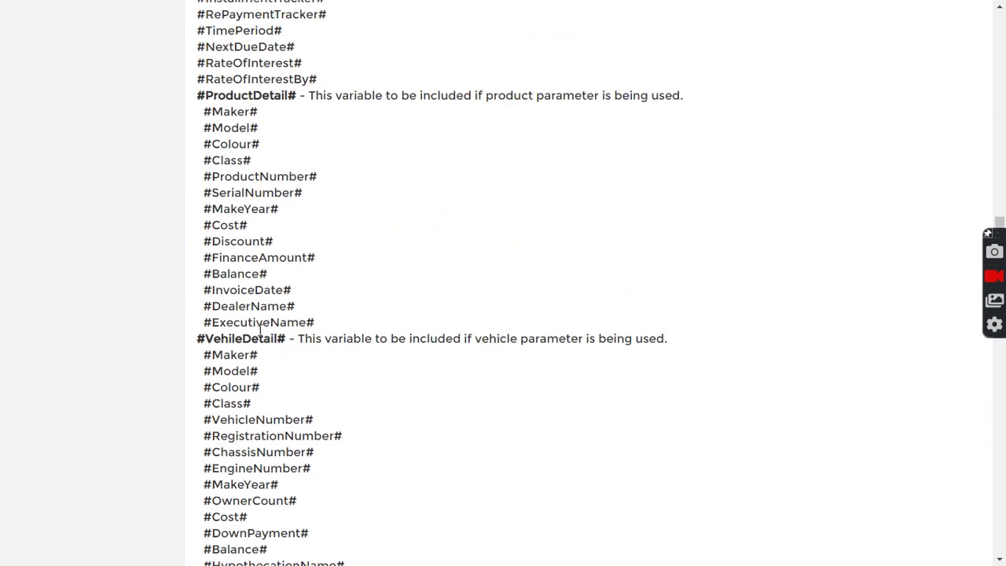
scroll(261, 331, up, 3)
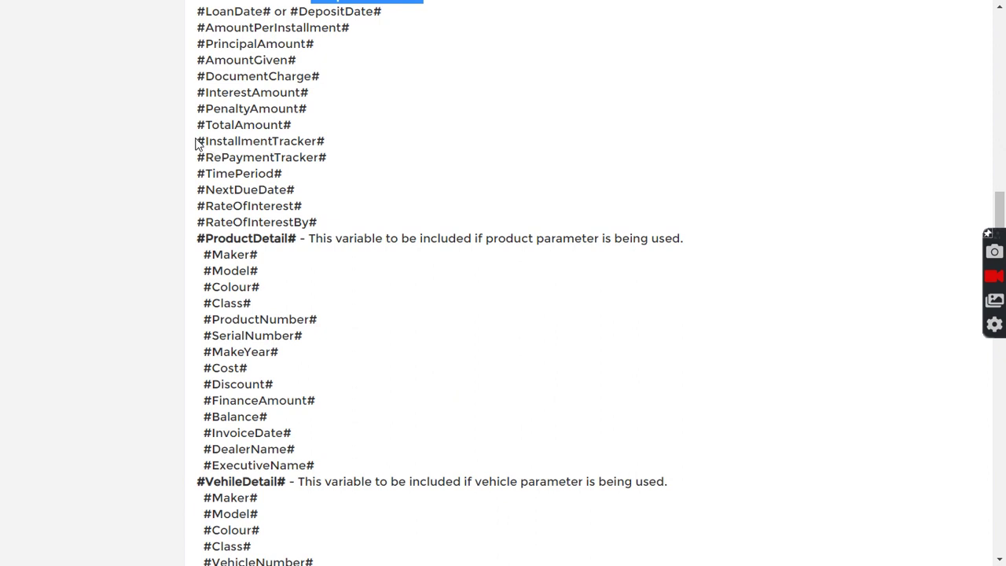
drag(197, 140, 326, 143)
key(ctrl+c)
scroll(444, 220, down, 5)
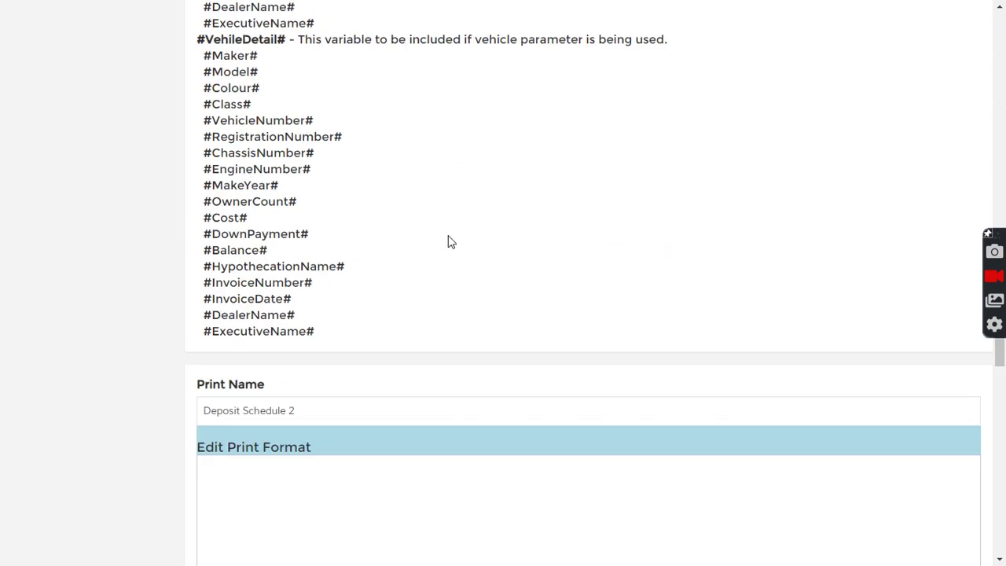
scroll(446, 234, up, 7)
scroll(416, 228, up, 5)
click(201, 98)
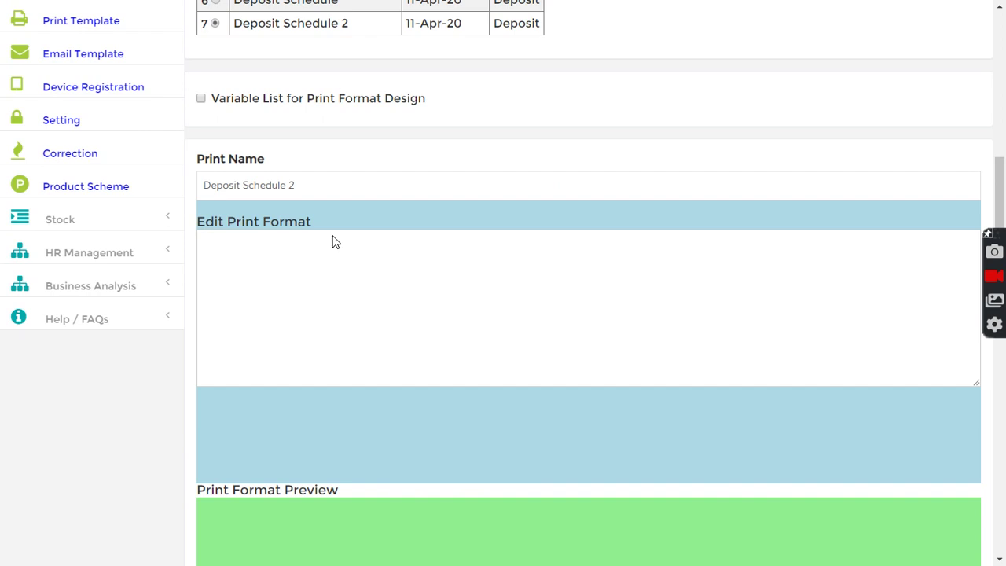
Paste #InstallmentTracker# into the Edit Print Format box and update the format
click(279, 247)
key(ctrl+v)
scroll(361, 299, down, 3)
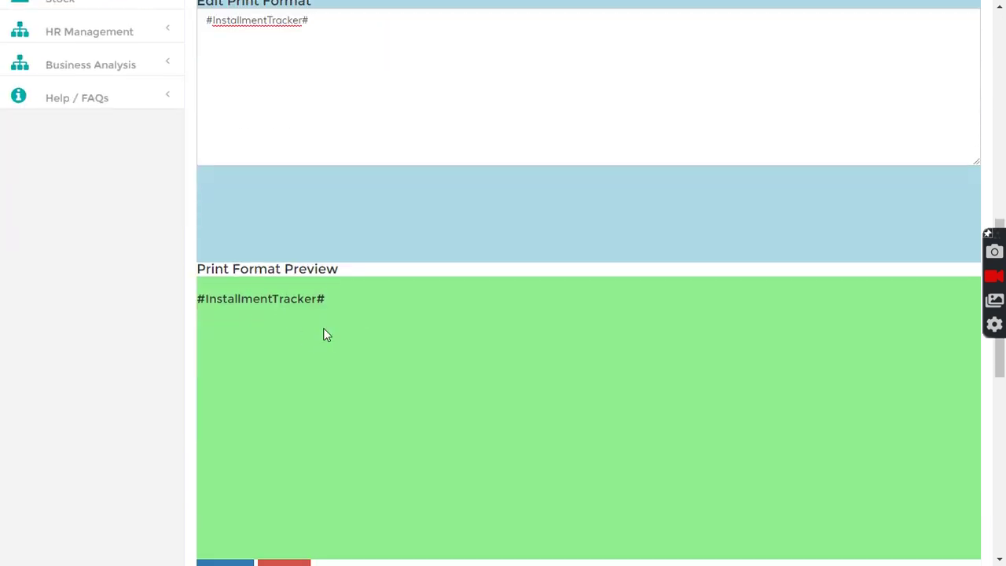
scroll(327, 335, down, 2)
click(219, 437)
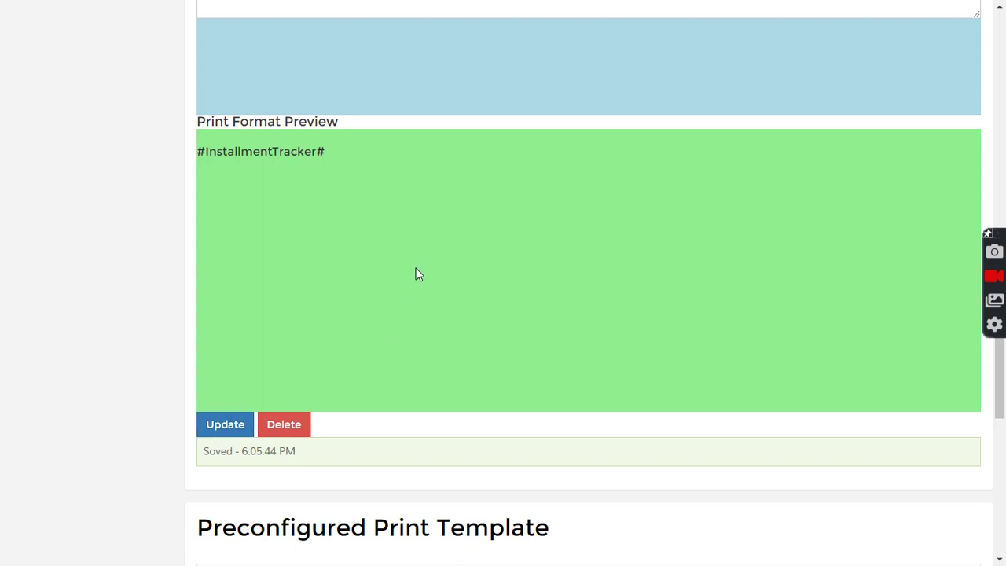
scroll(417, 273, up, 10)
Search for deposit d-1 to open Deposit #1
click(273, 27)
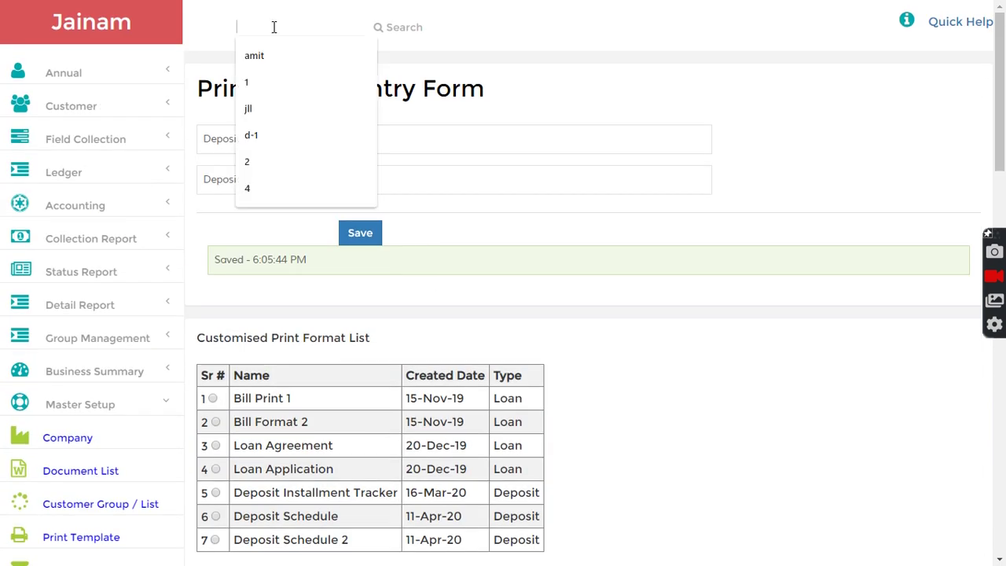
text(d-1)
key(Return)
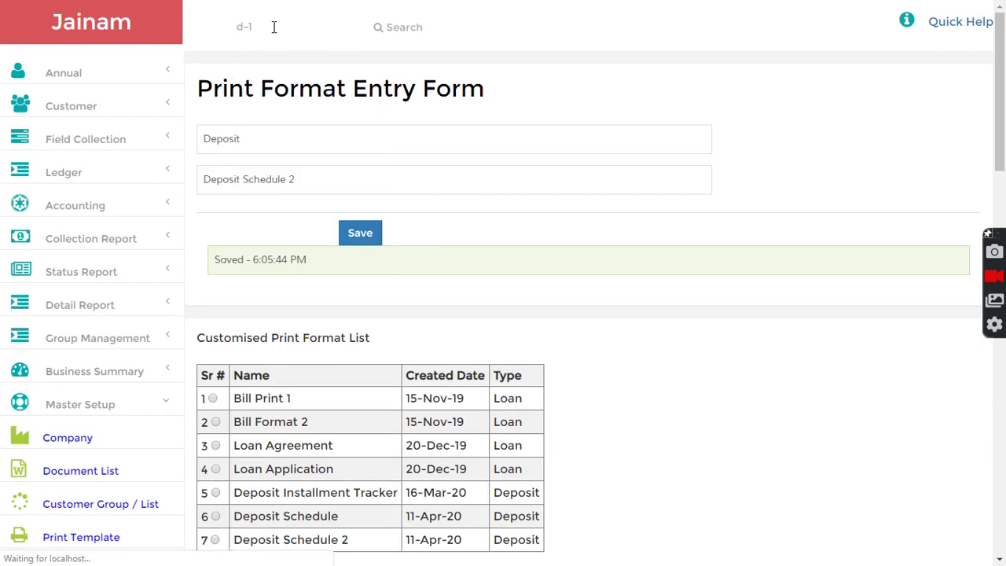
scroll(301, 408, down, 4)
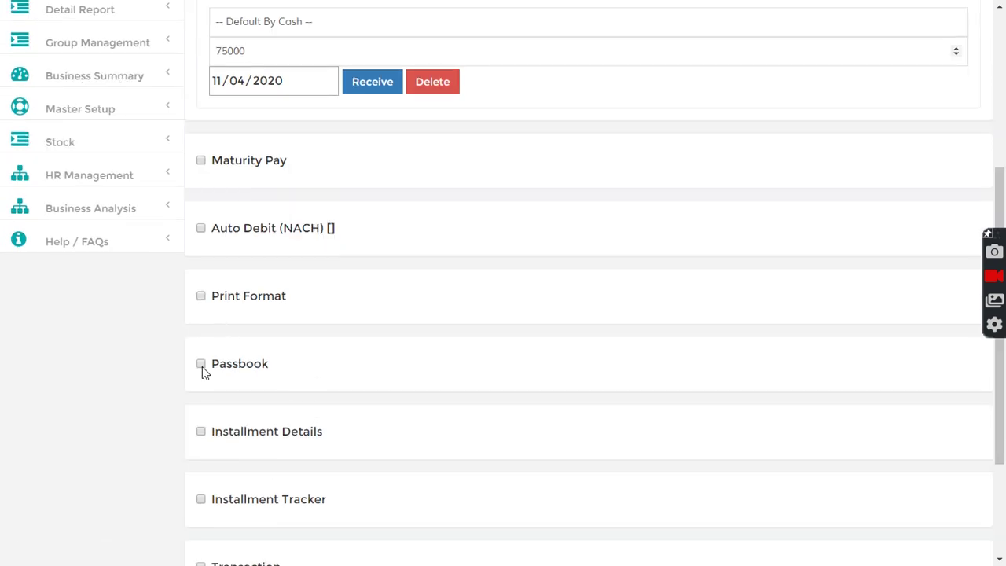
Preview Deposit #1 in Deposit Schedule 2, showing three 25000 installment dues
click(200, 296)
click(306, 327)
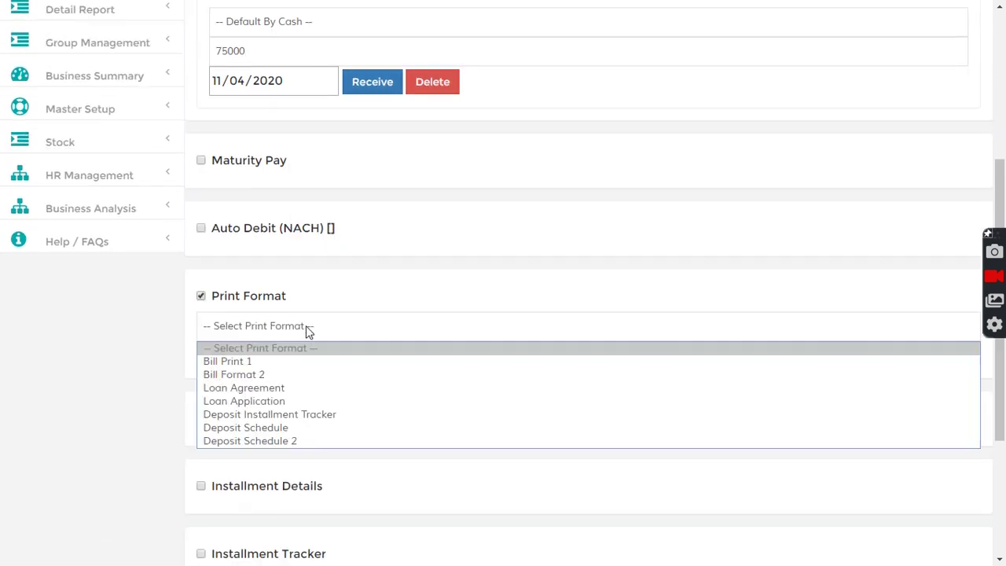
click(268, 438)
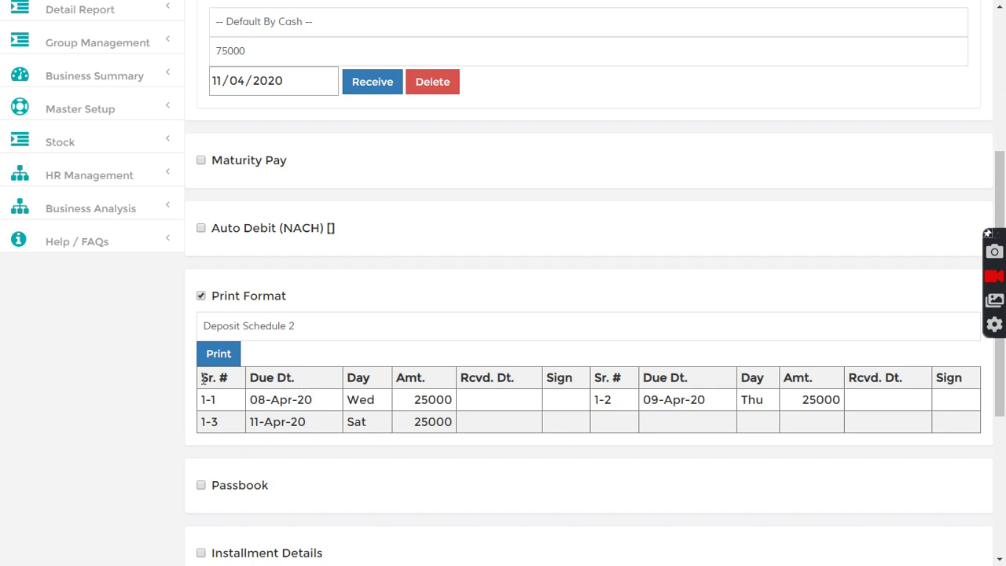
drag(202, 375, 657, 423)
click(527, 359)
scroll(206, 219, up, 3)
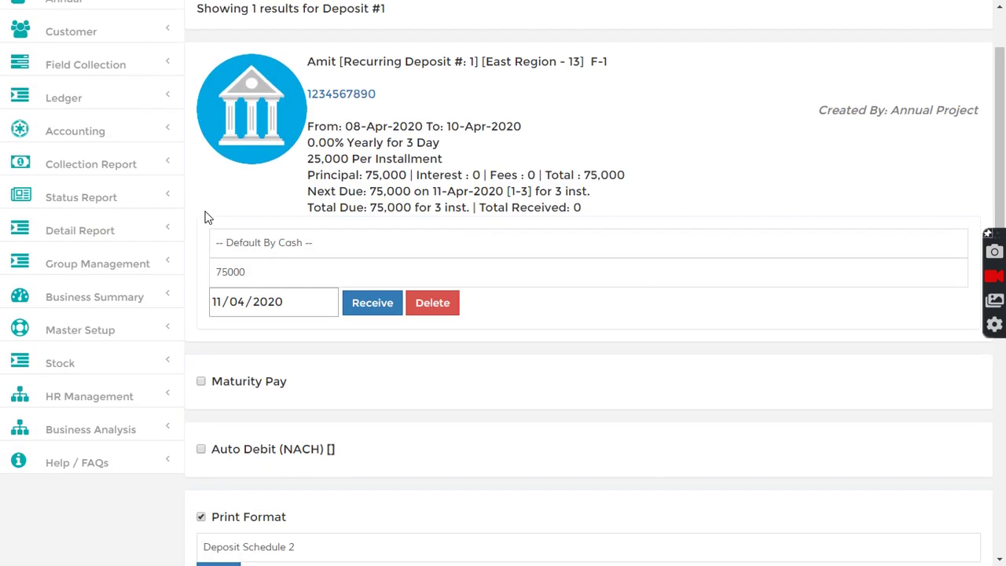
Go to Master Setup > Print Template and select Deposit Schedule 2 for editing
click(103, 334)
scroll(98, 323, down, 2)
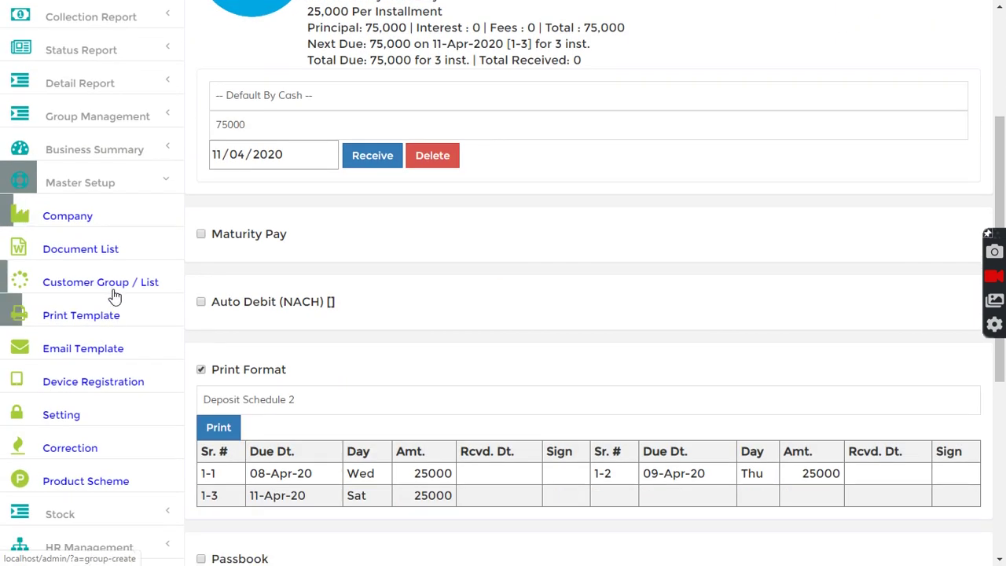
click(78, 318)
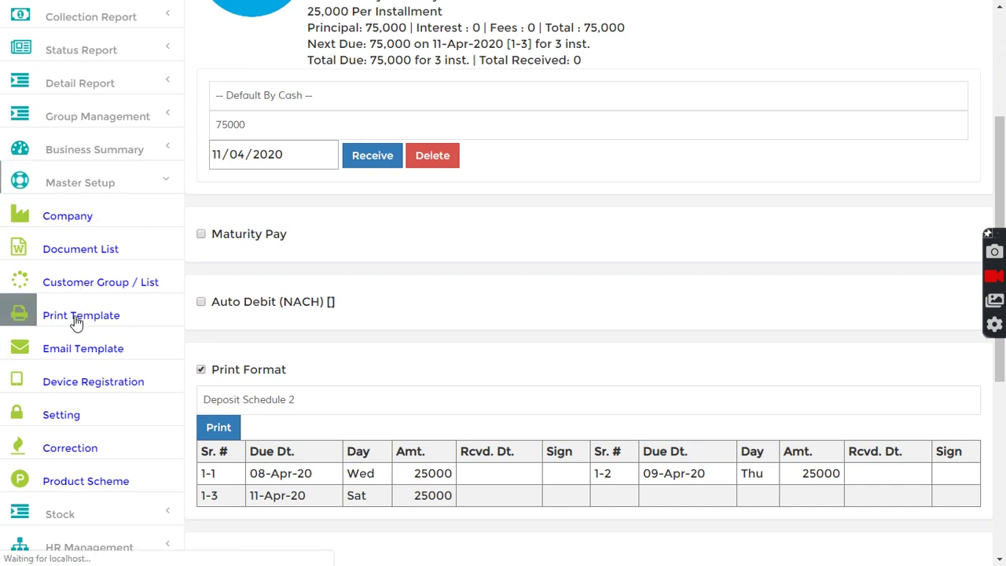
scroll(338, 275, down, 2)
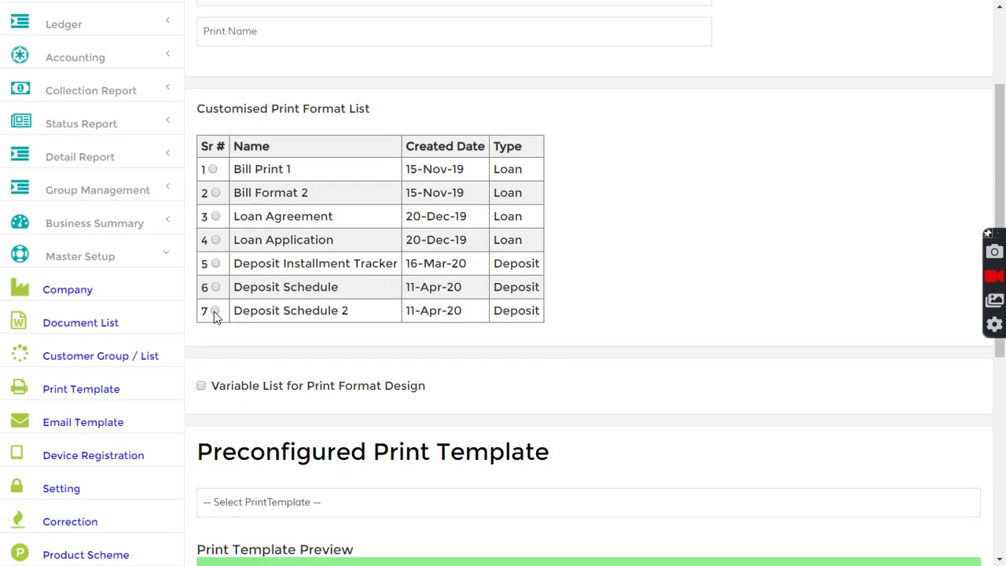
click(215, 311)
scroll(459, 368, down, 3)
click(327, 320)
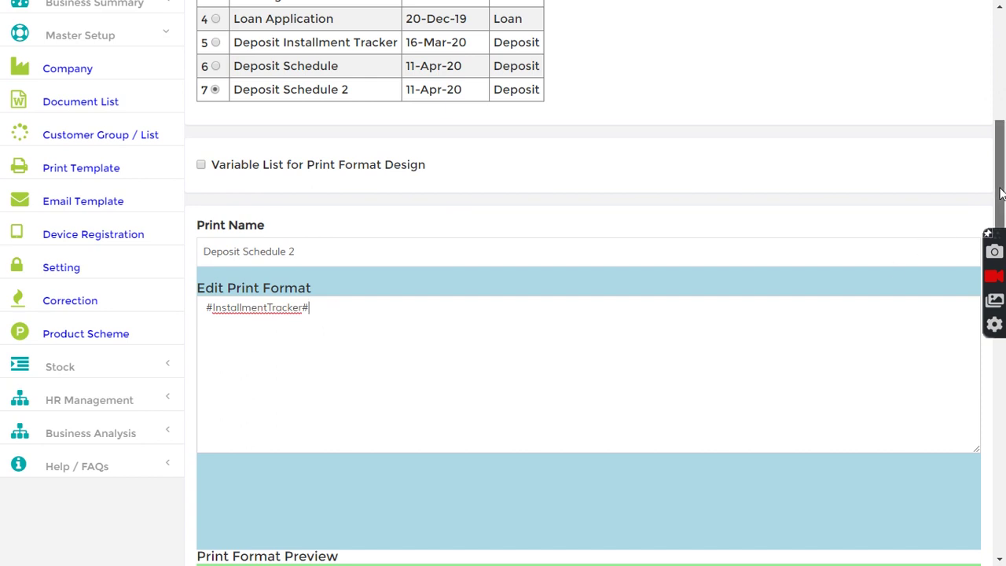
scroll(471, 262, down, 10)
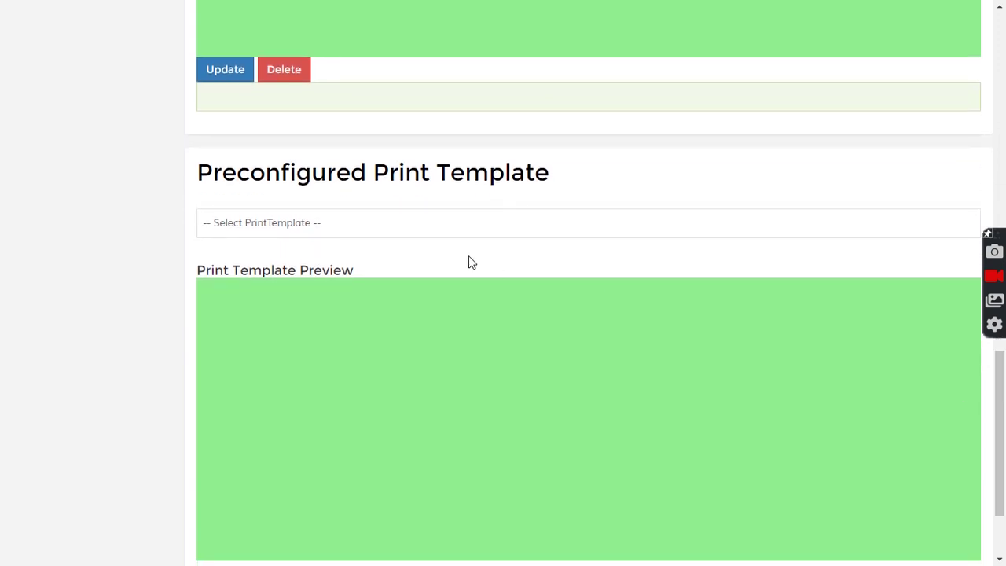
Copy the preconfigured Loan Card template into it, confirming the overwrite with Yes
click(353, 223)
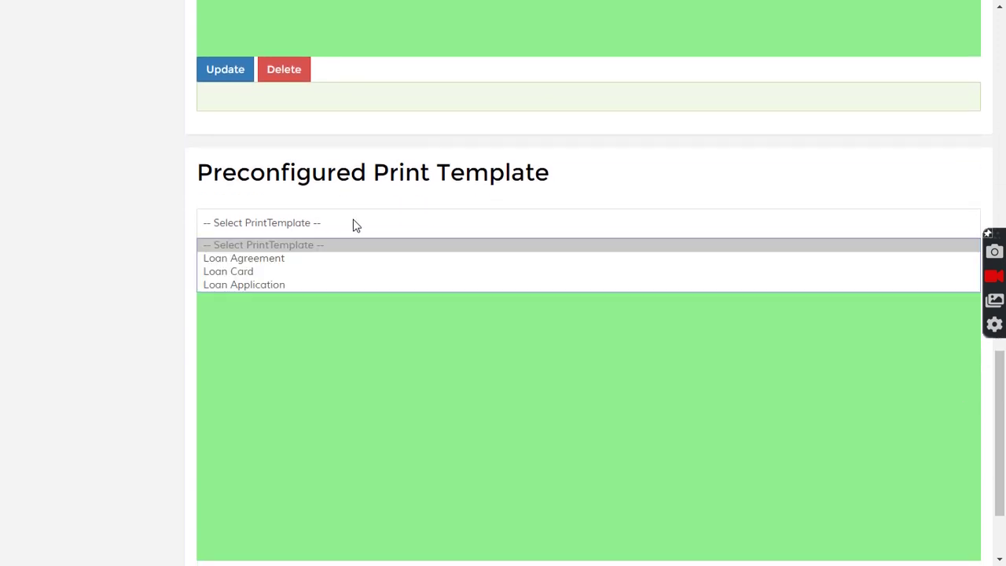
click(225, 271)
scroll(975, 409, down, 2)
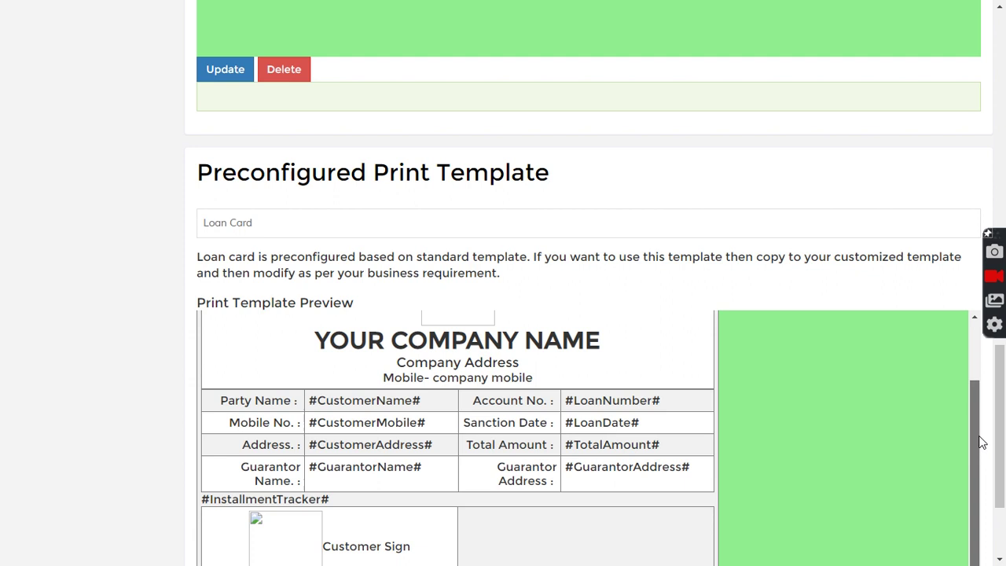
scroll(996, 468, down, 2)
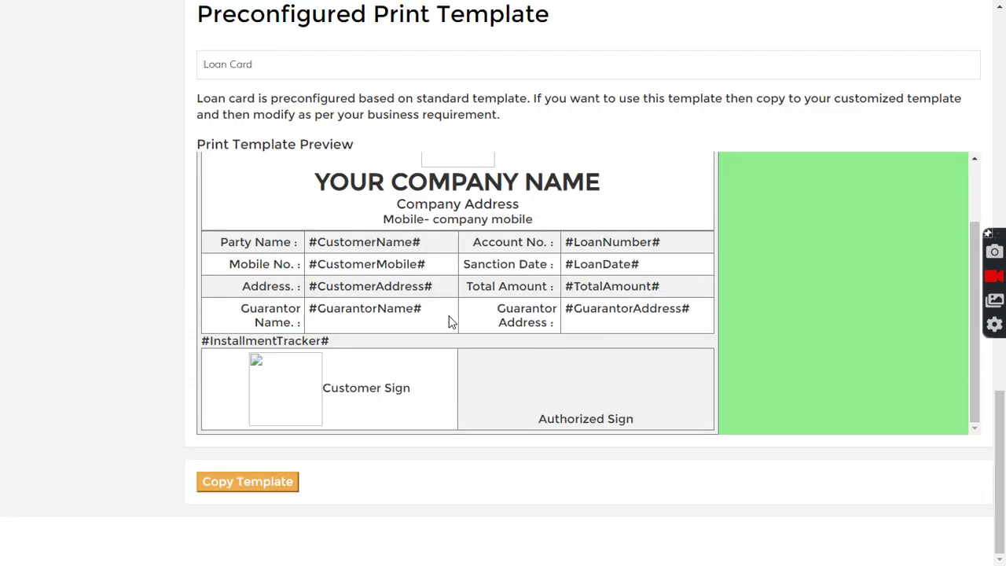
click(250, 487)
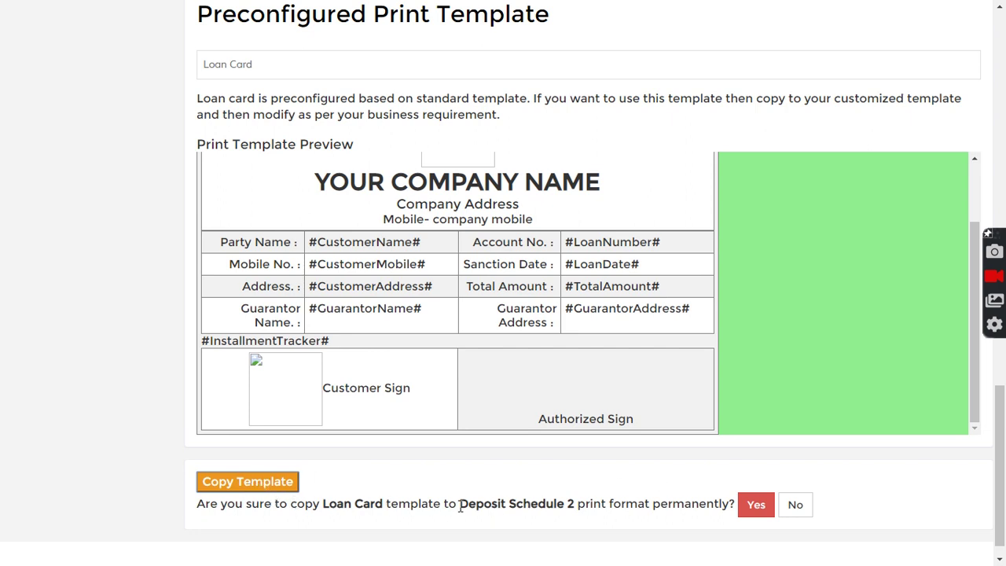
click(758, 507)
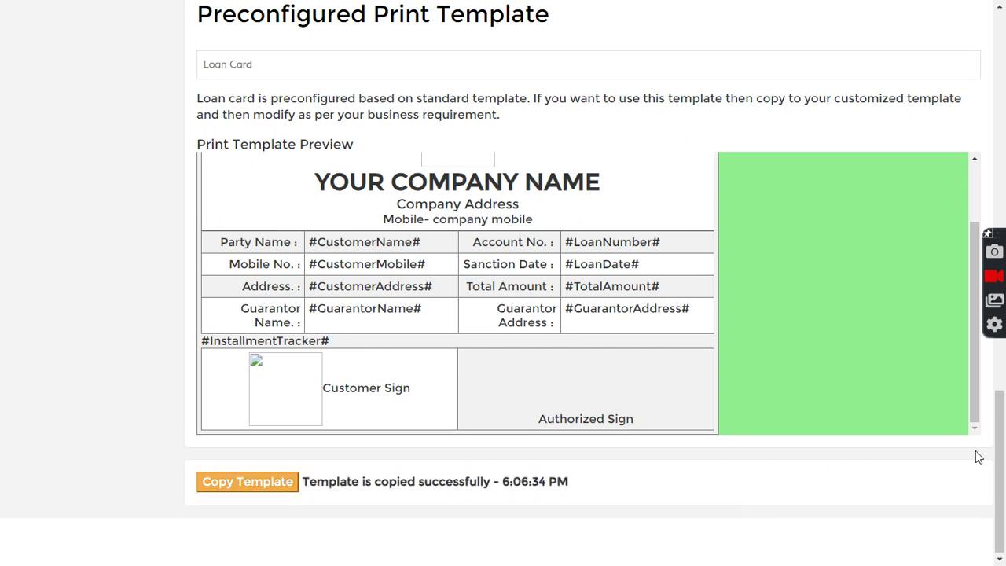
Reselect Deposit Schedule 2 and review its Loan Card HTML and print preview
scroll(1001, 464, up, 5)
scroll(1001, 465, up, 4)
scroll(1001, 465, up, 2)
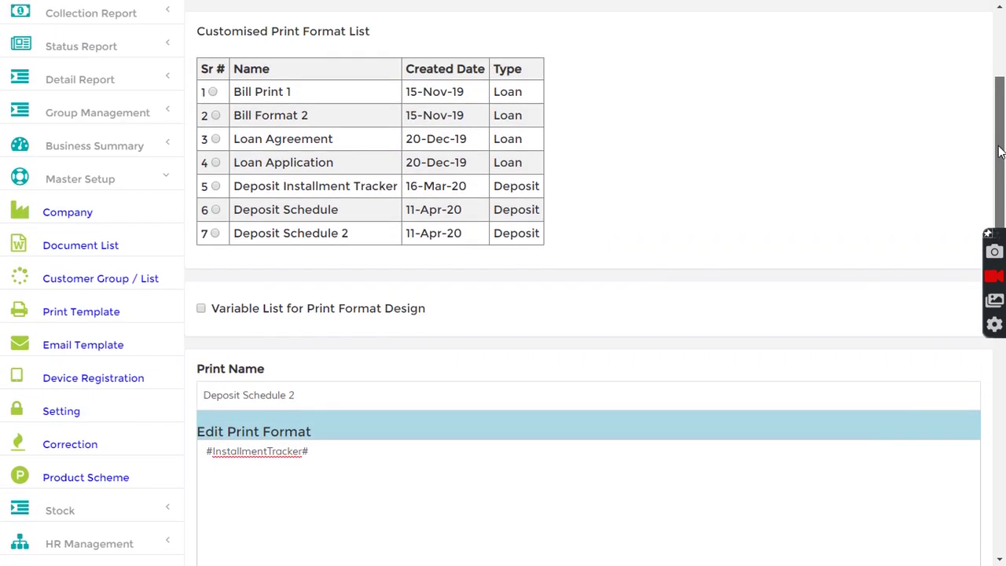
click(214, 234)
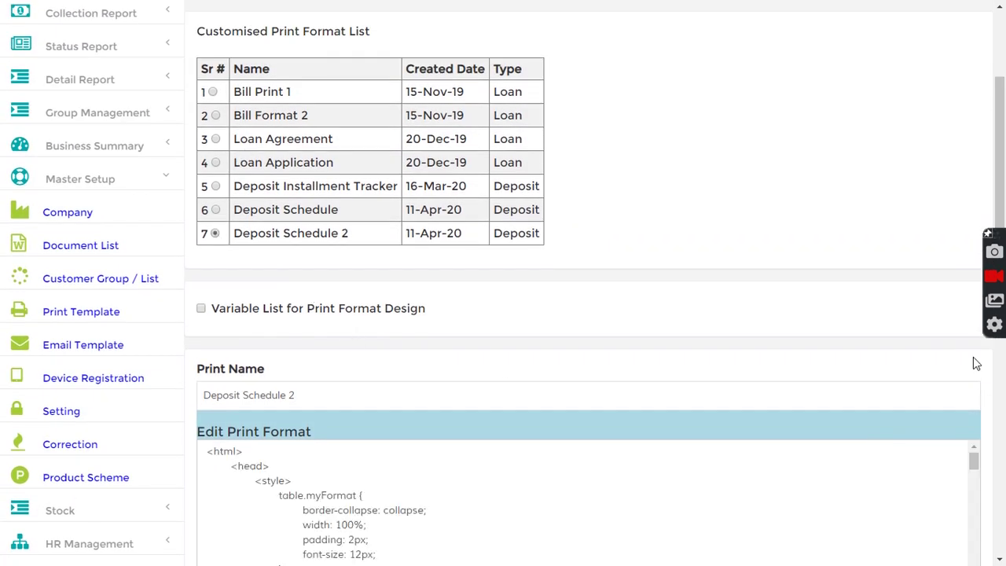
scroll(991, 445, down, 2)
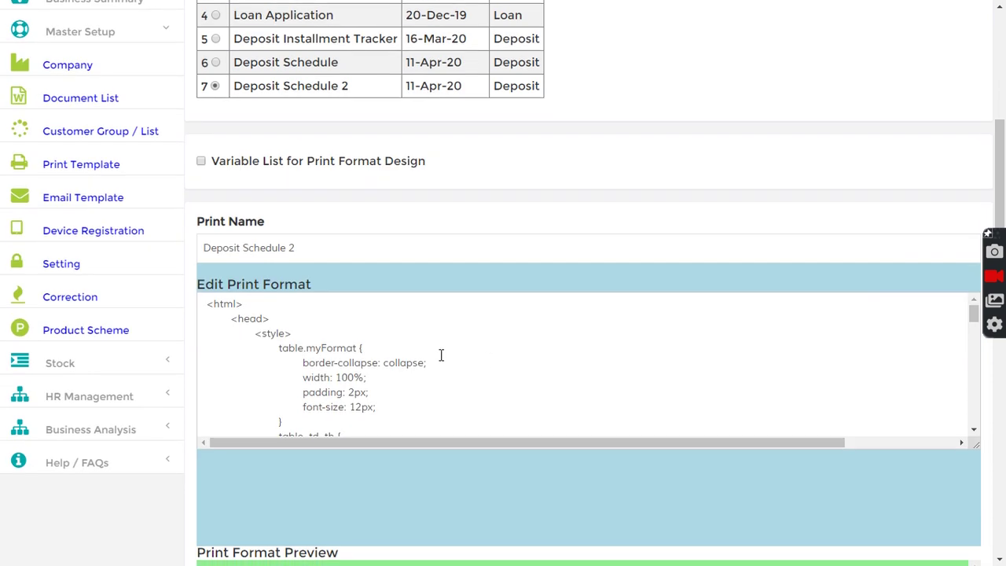
scroll(454, 370, down, 5)
scroll(454, 370, down, 5)
scroll(453, 370, down, 5)
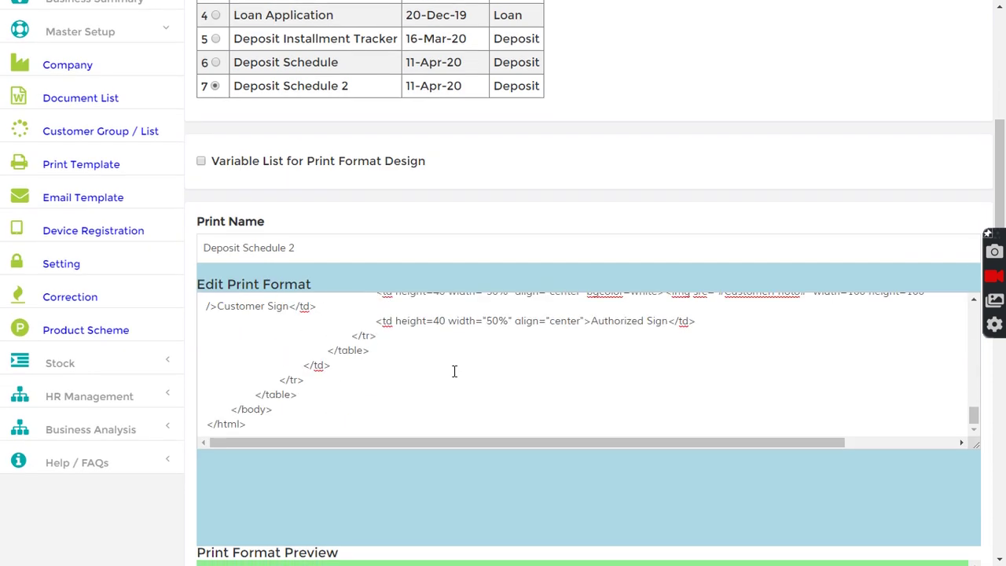
scroll(455, 372, up, 5)
scroll(463, 341, up, 5)
scroll(477, 341, up, 5)
scroll(476, 342, up, 3)
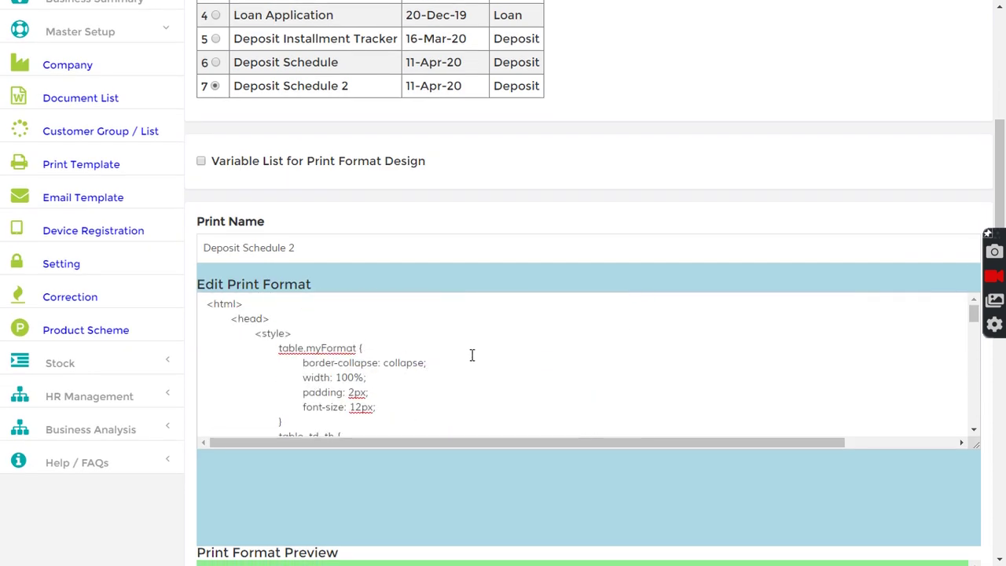
drag(1000, 173, 1000, 390)
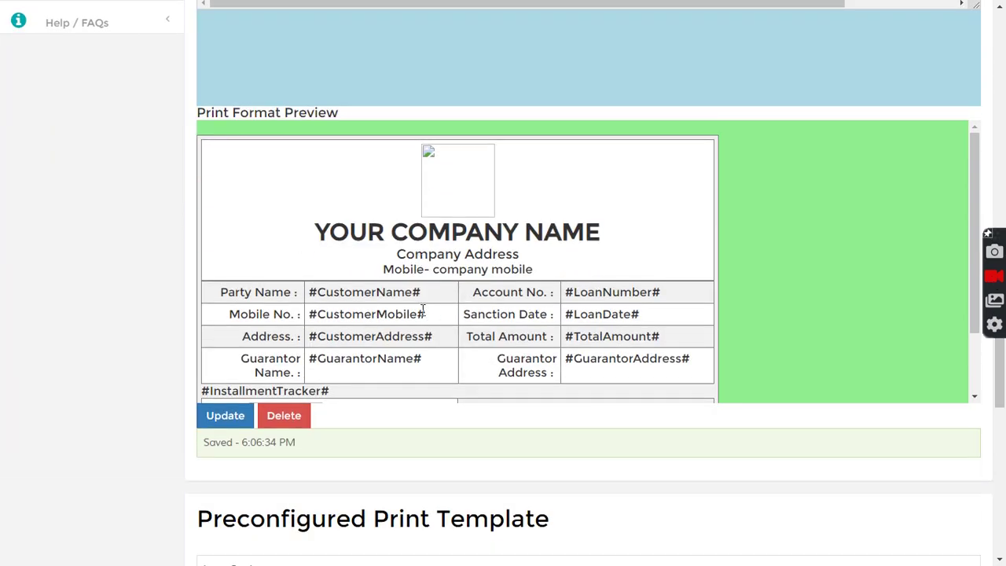
drag(574, 291, 603, 292)
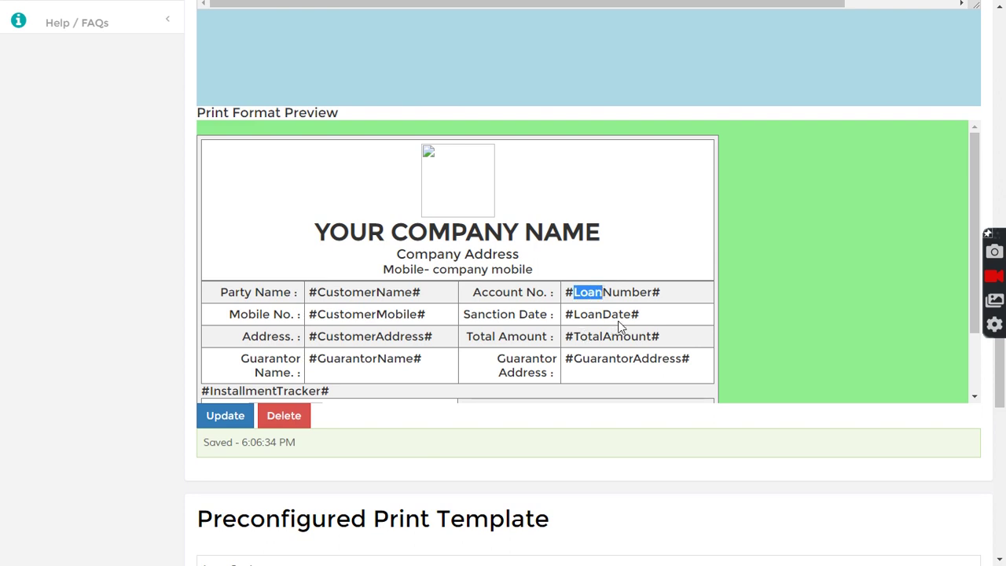
drag(1000, 367, 998, 175)
click(202, 353)
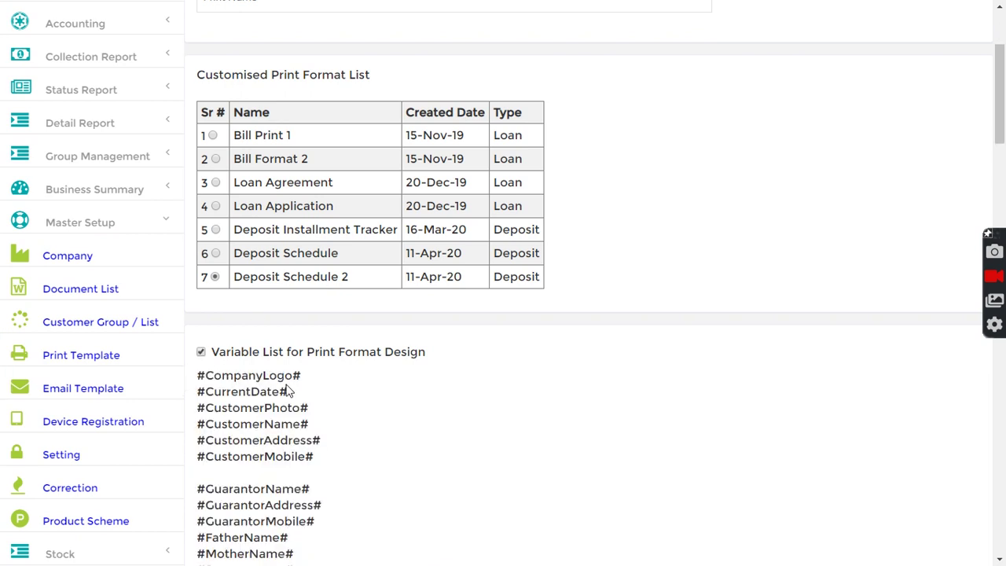
scroll(280, 393, down, 1)
scroll(275, 397, down, 3)
scroll(268, 400, down, 1)
scroll(269, 401, down, 1)
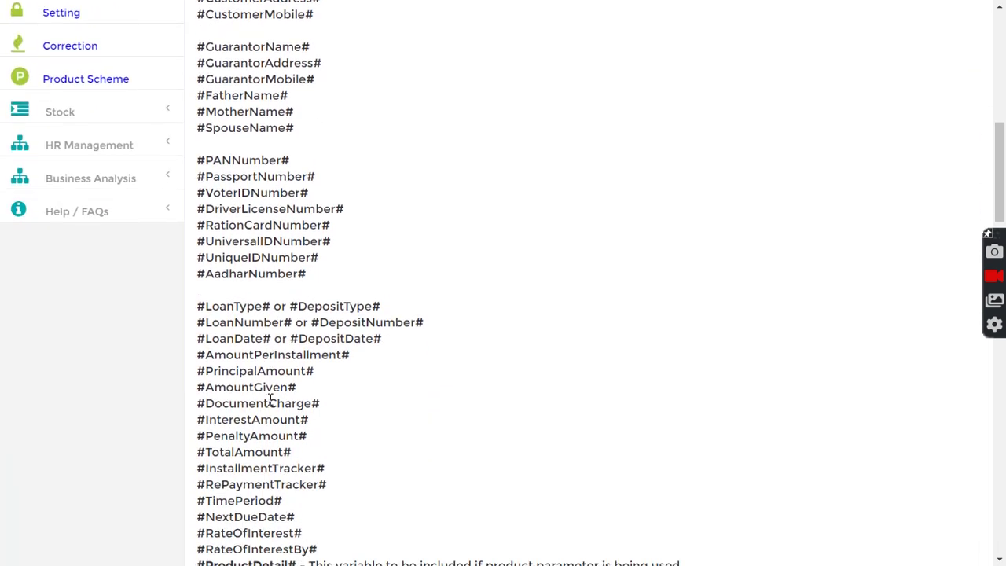
scroll(271, 399, up, 3)
scroll(270, 397, down, 2)
scroll(241, 328, down, 1)
drag(208, 326, 367, 323)
click(296, 326)
click(437, 319)
scroll(312, 254, up, 1)
scroll(228, 281, up, 4)
Hide the variable list and change #LoanNumber# to #DepositNumber# in the format code
click(202, 280)
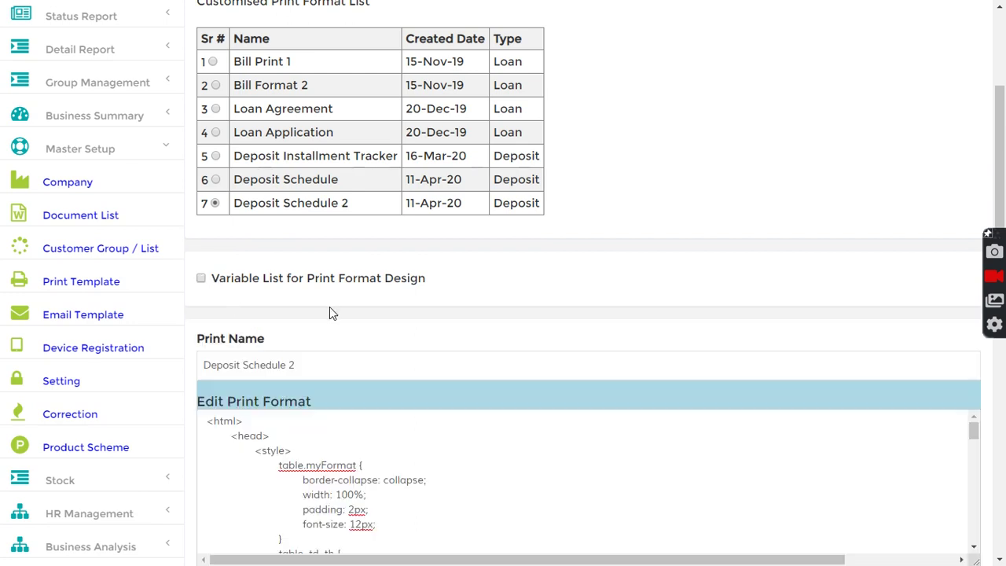
scroll(338, 310, down, 3)
scroll(390, 279, down, 2)
scroll(390, 280, down, 3)
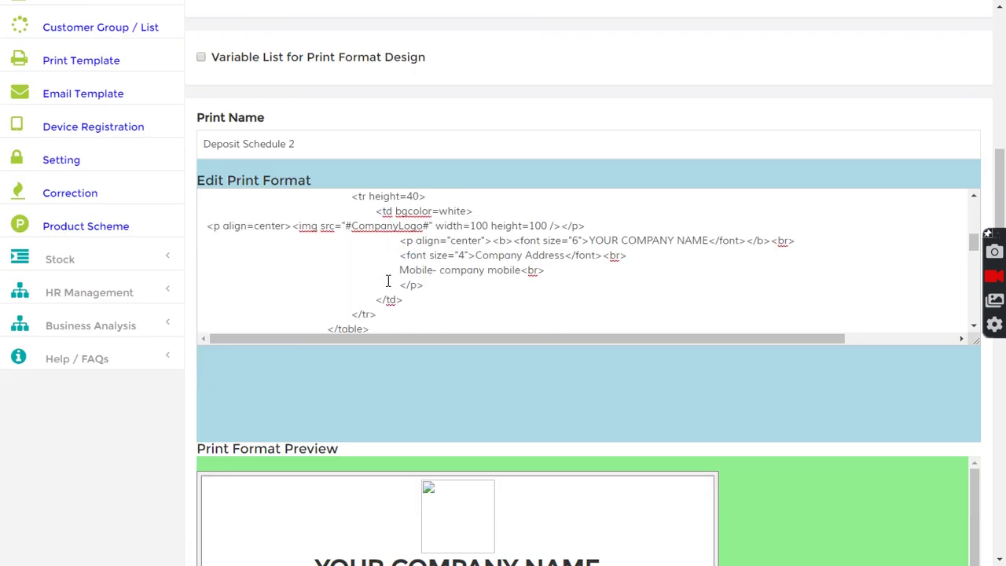
scroll(526, 265, down, 1)
scroll(512, 279, down, 3)
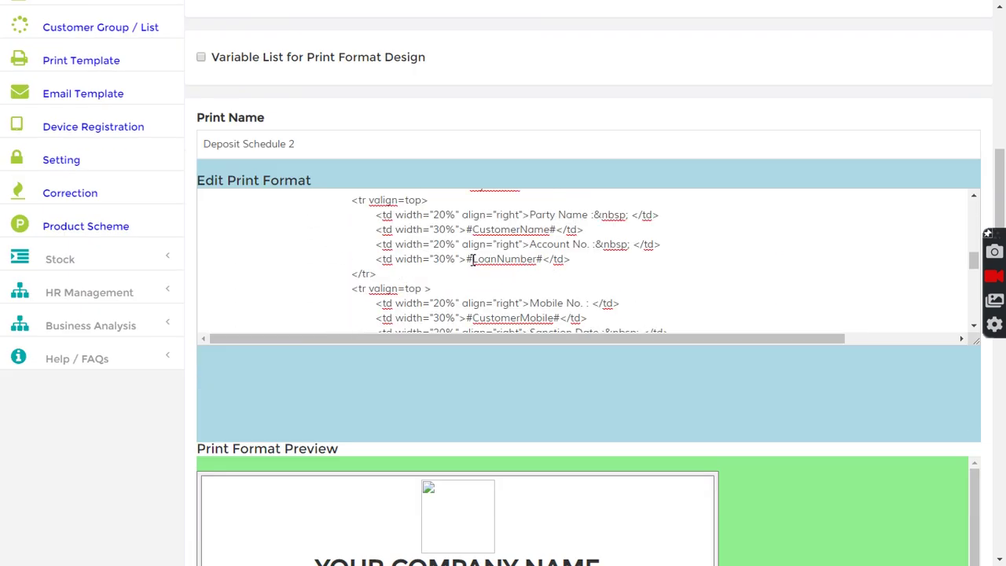
drag(473, 260, 499, 262)
text(Deposit)
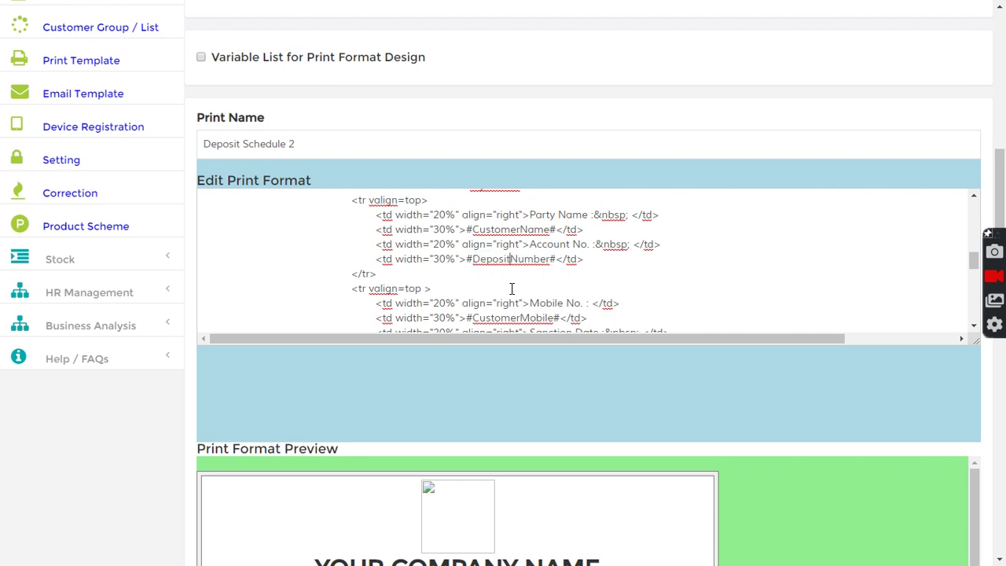
Change #LoanDate# to #DepositDate# in the format code
scroll(511, 281, down, 1)
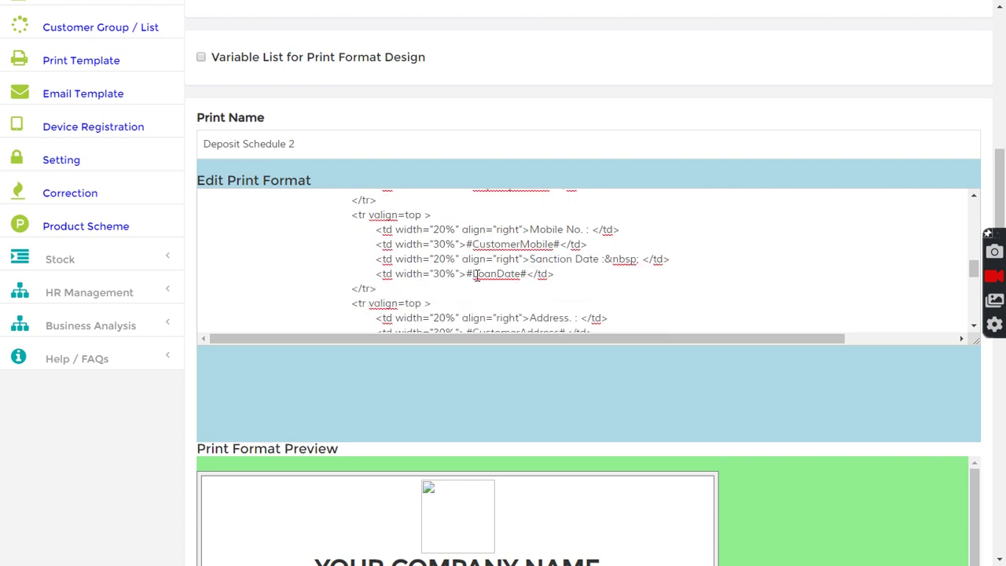
drag(473, 276, 496, 276)
text(Deposit)
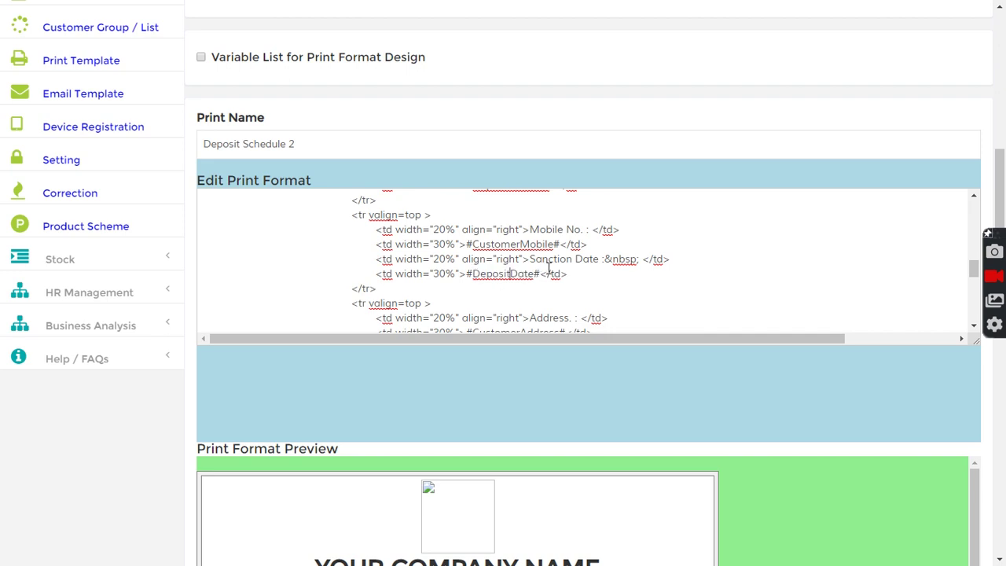
scroll(550, 275, down, 1)
scroll(585, 271, down, 2)
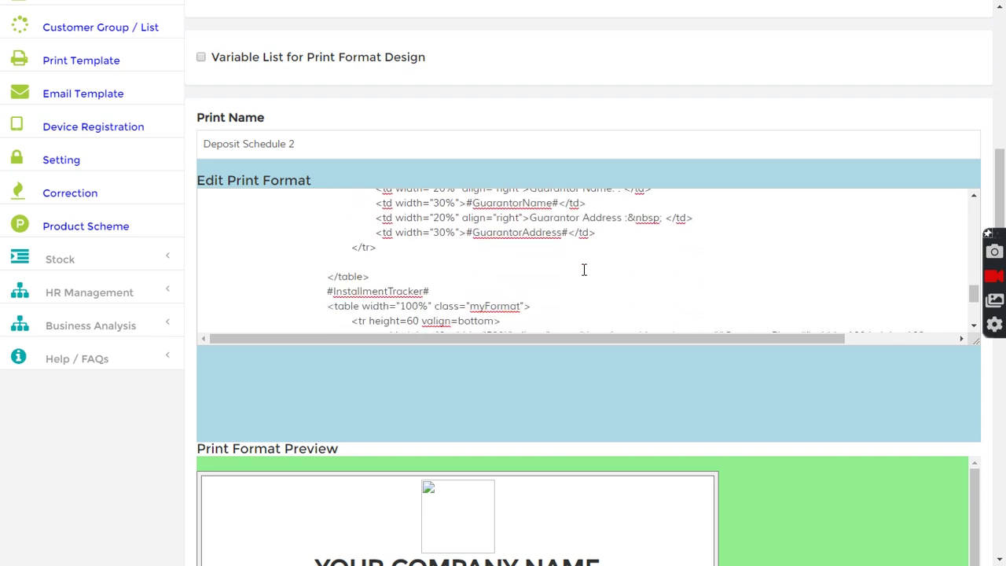
scroll(584, 271, down, 1)
scroll(584, 270, down, 1)
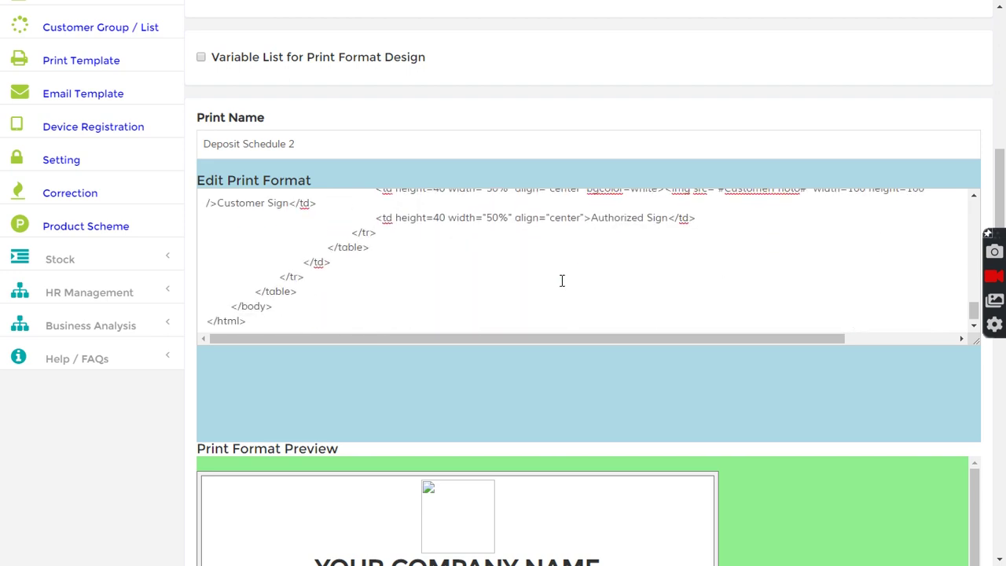
scroll(994, 298, down, 5)
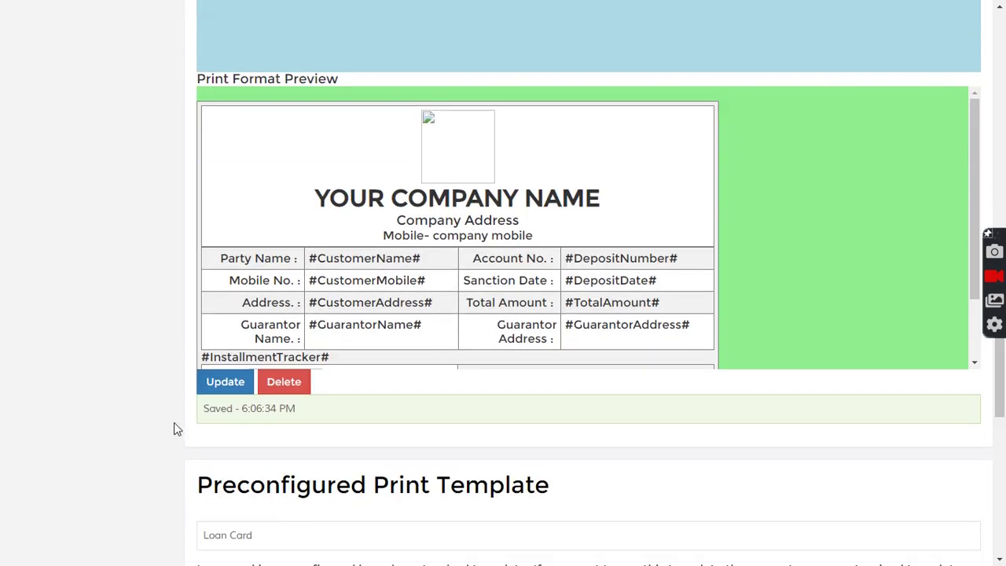
click(226, 384)
scroll(509, 395, up, 10)
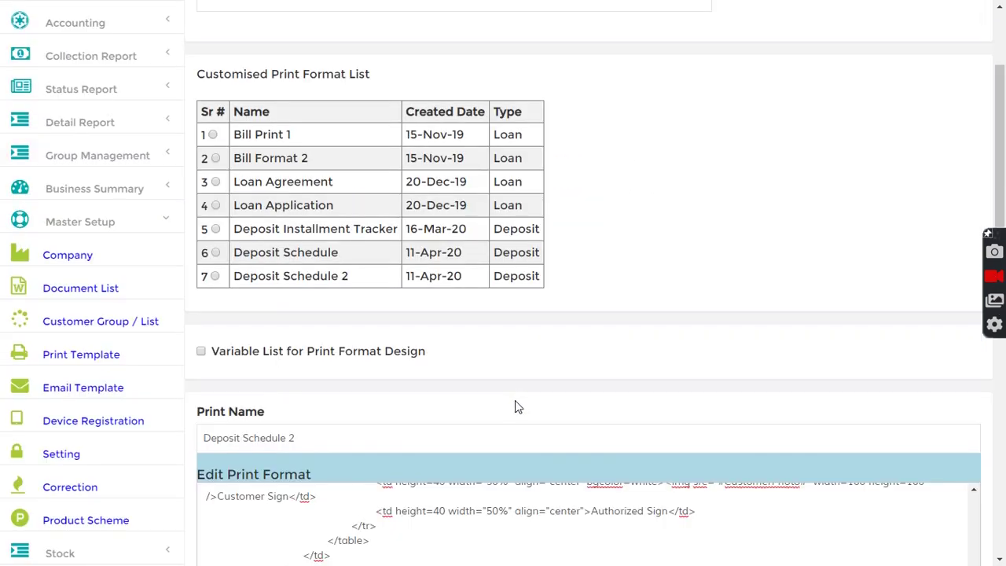
scroll(512, 406, up, 5)
scroll(287, 244, down, 3)
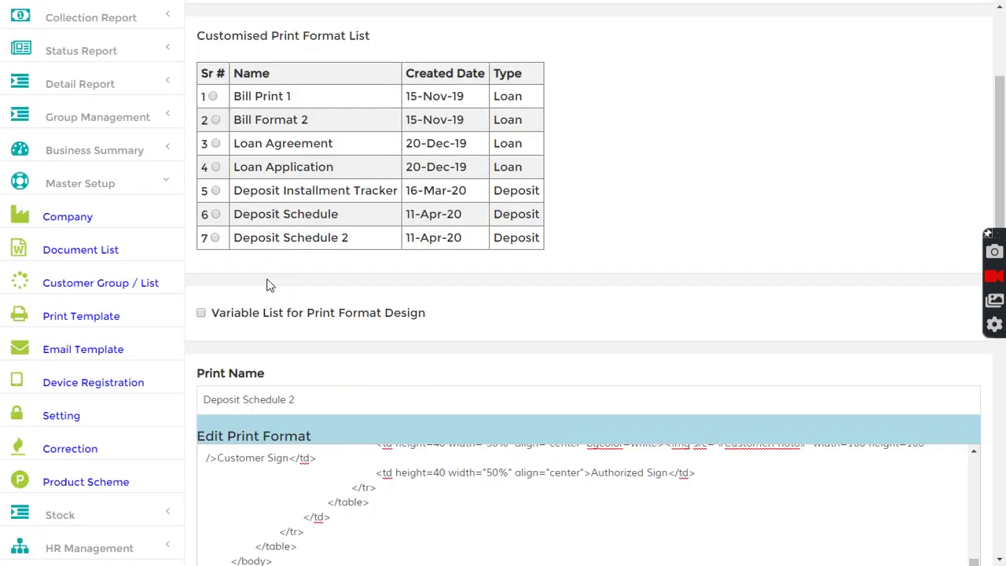
click(215, 235)
scroll(292, 297, down, 3)
scroll(295, 299, down, 5)
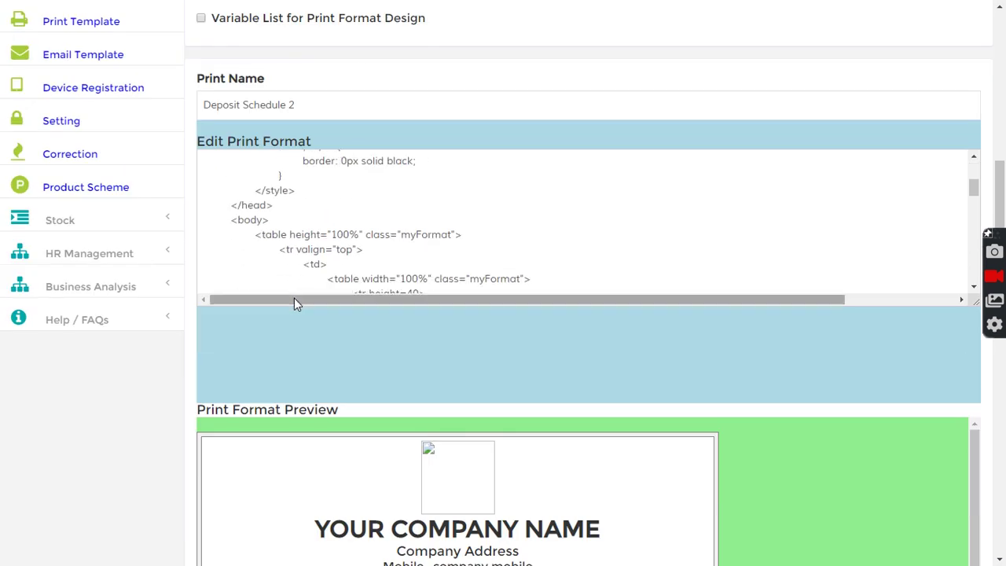
scroll(616, 398, down, 1)
scroll(625, 409, down, 3)
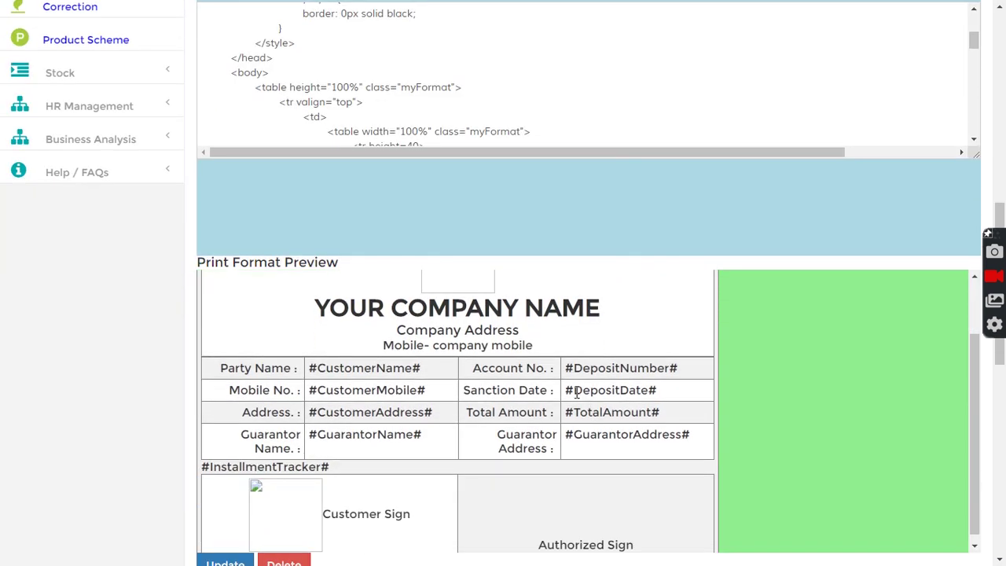
mouse_move(574, 390)
mouse_down()
mouse_move(630, 390)
mouse_move(599, 368)
mouse_up()
scroll(707, 390, up, 1)
scroll(752, 400, up, 5)
scroll(761, 212, up, 4)
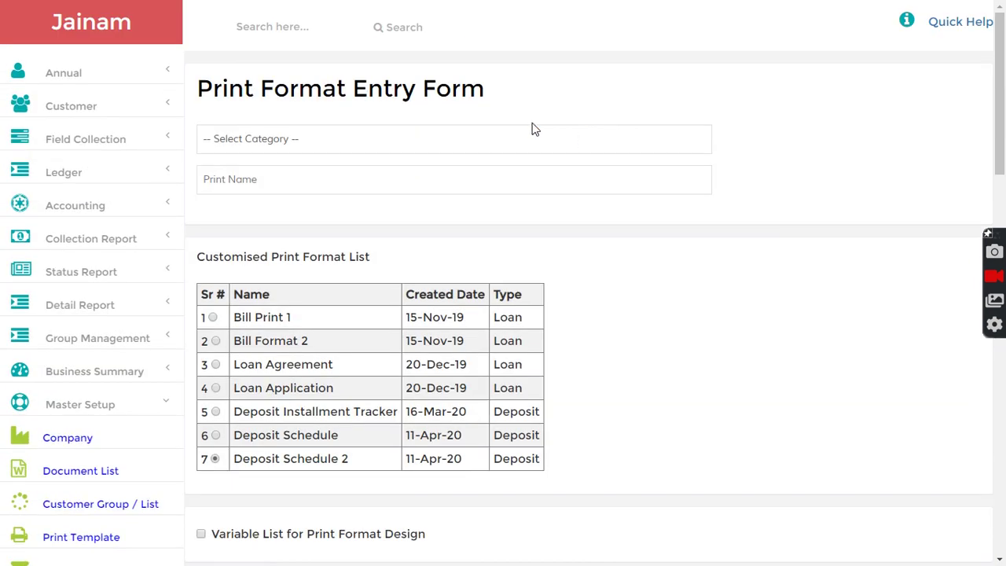
Search d-1 and show Deposit #1 in the Deposit Schedule 2 print format
click(297, 27)
text(d-1)
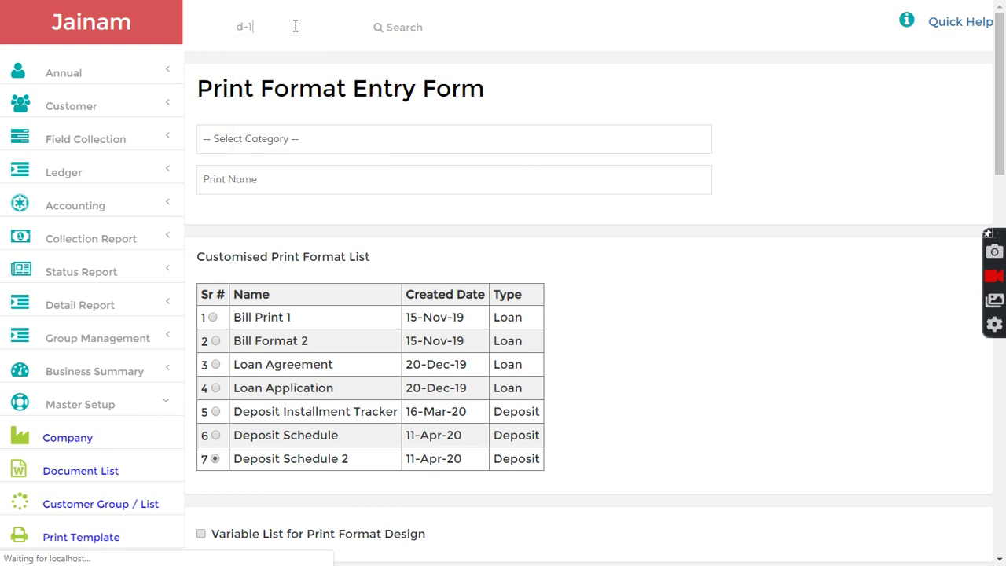
scroll(427, 281, down, 1)
scroll(394, 309, down, 4)
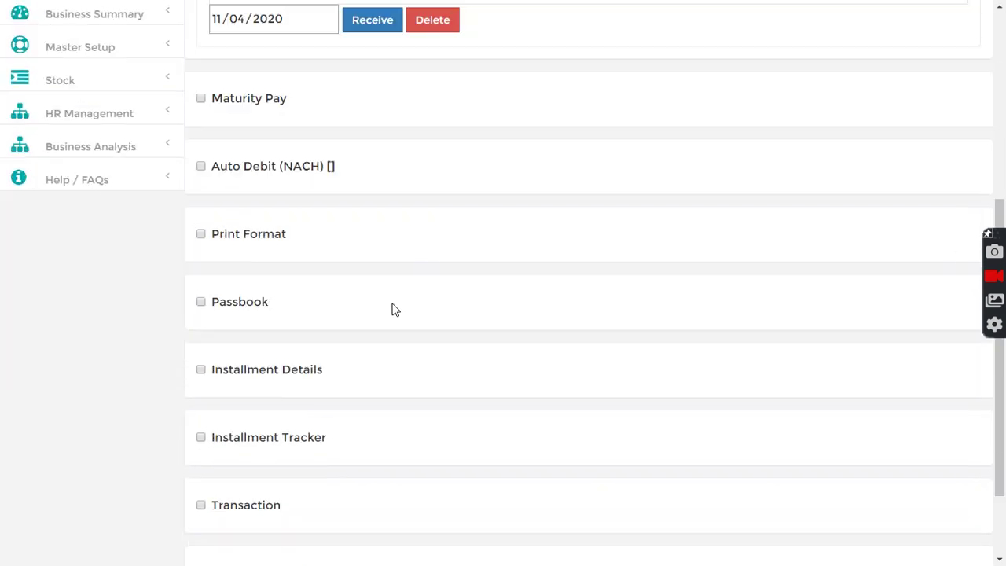
click(201, 223)
click(281, 253)
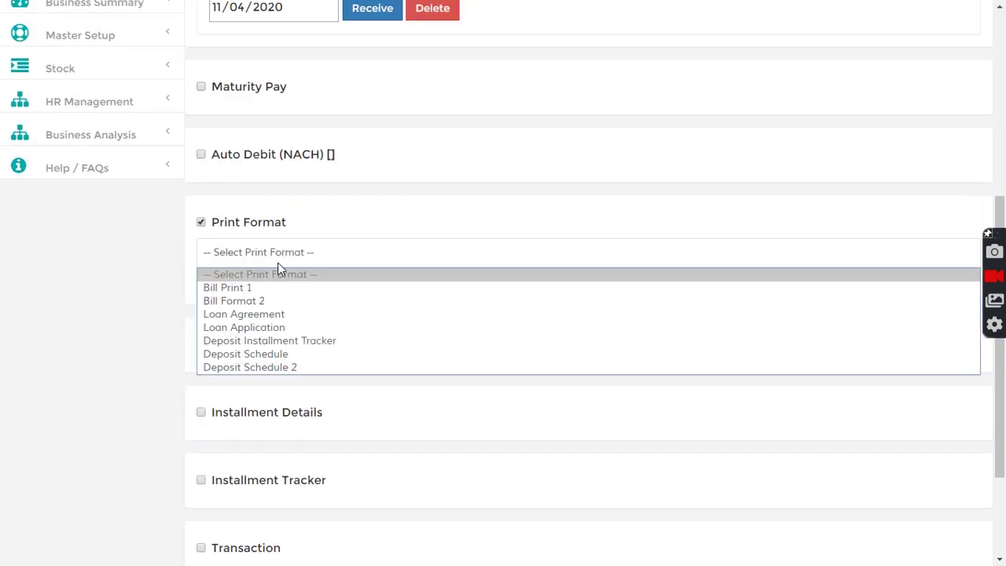
click(246, 367)
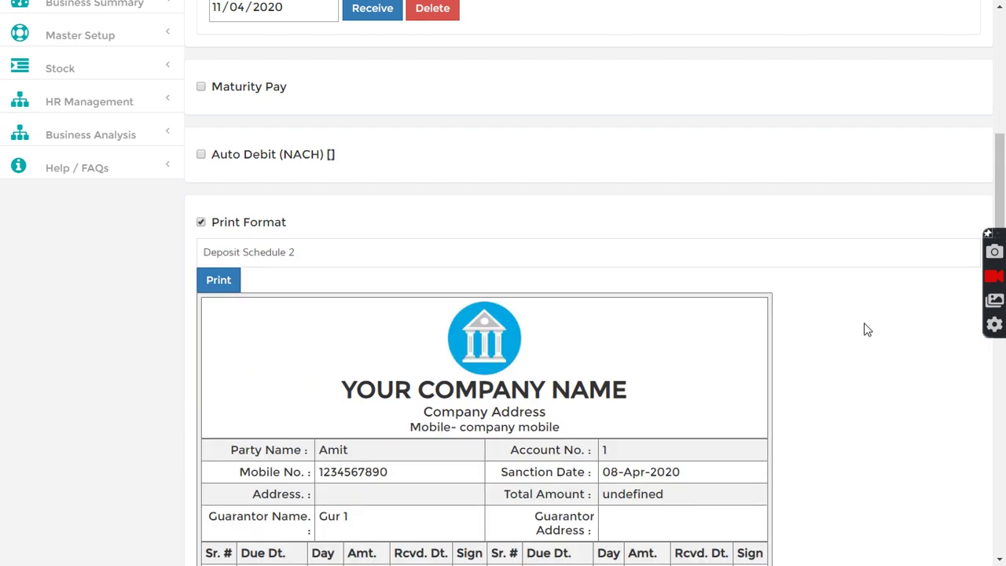
scroll(867, 330, down, 3)
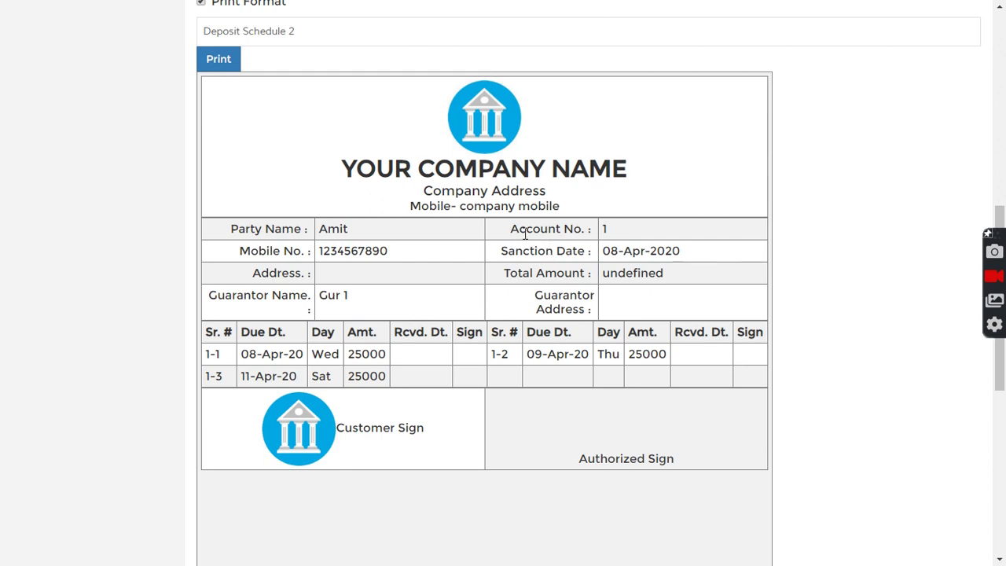
Review the preview's account number, sanction date, undefined total and due-date column
drag(519, 228, 627, 234)
drag(501, 251, 681, 252)
click(595, 251)
drag(503, 273, 665, 278)
click(596, 281)
click(677, 280)
drag(356, 334, 441, 335)
click(542, 356)
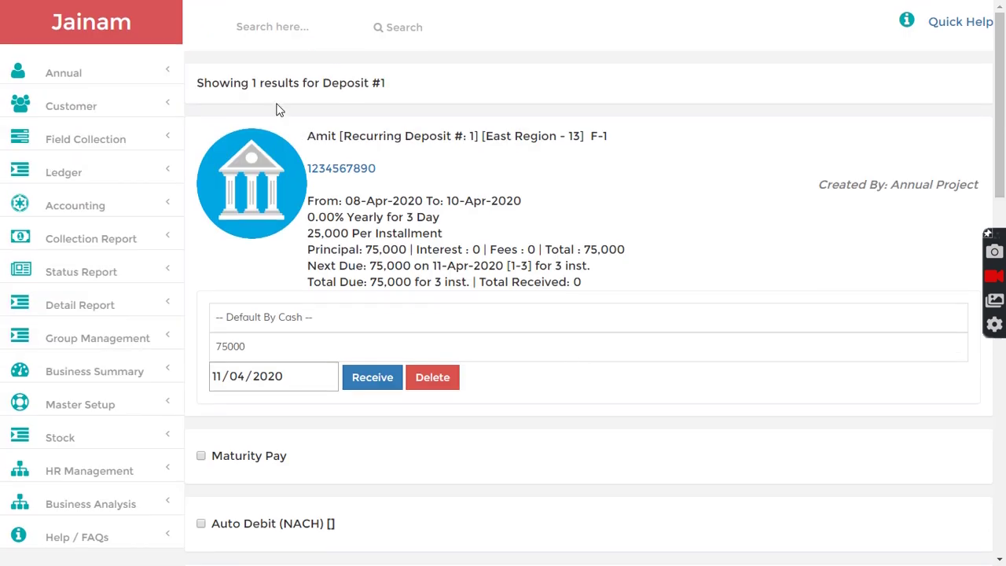
Search for customer 'amit' and start a new deposit for him
click(271, 29)
text(amit)
key(Return)
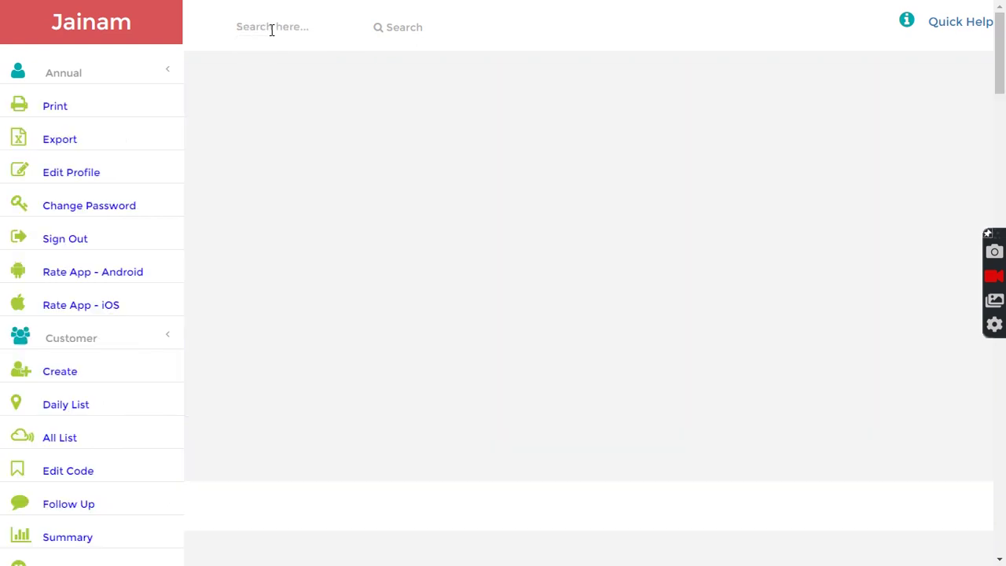
click(403, 420)
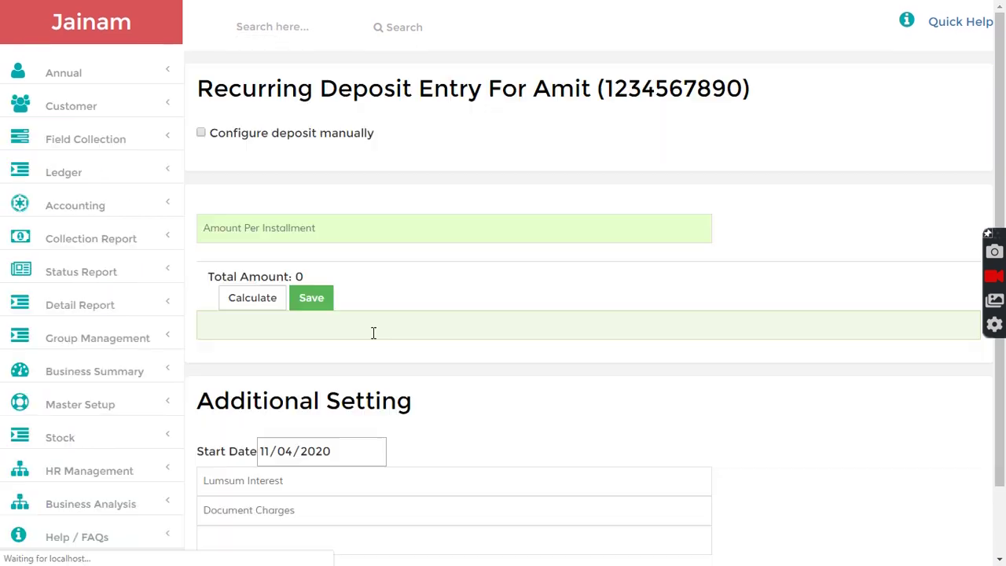
Enter 500 per installment, 6% interest, 100 Day periods, and save as deposit #5
text(500)
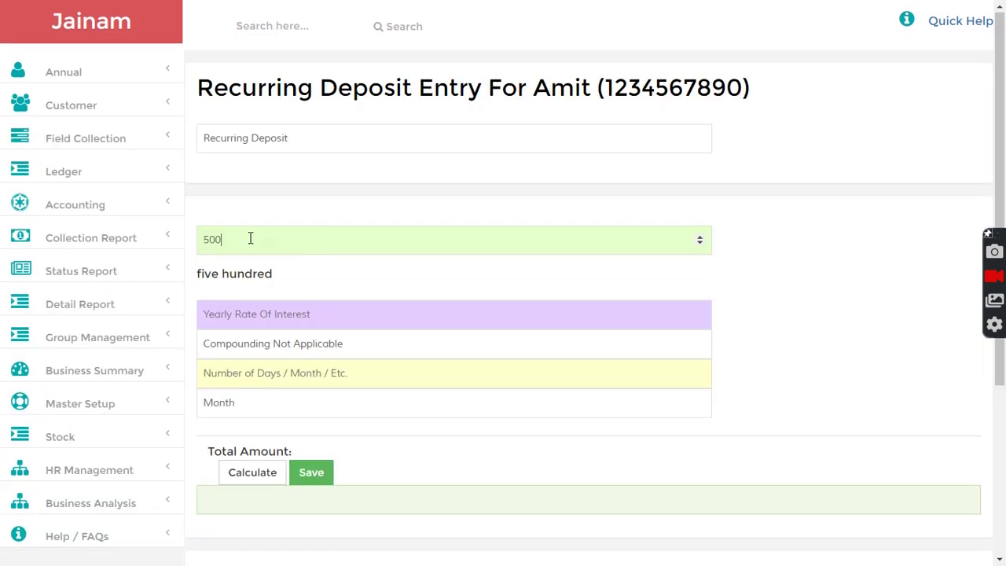
click(315, 316)
text(6)
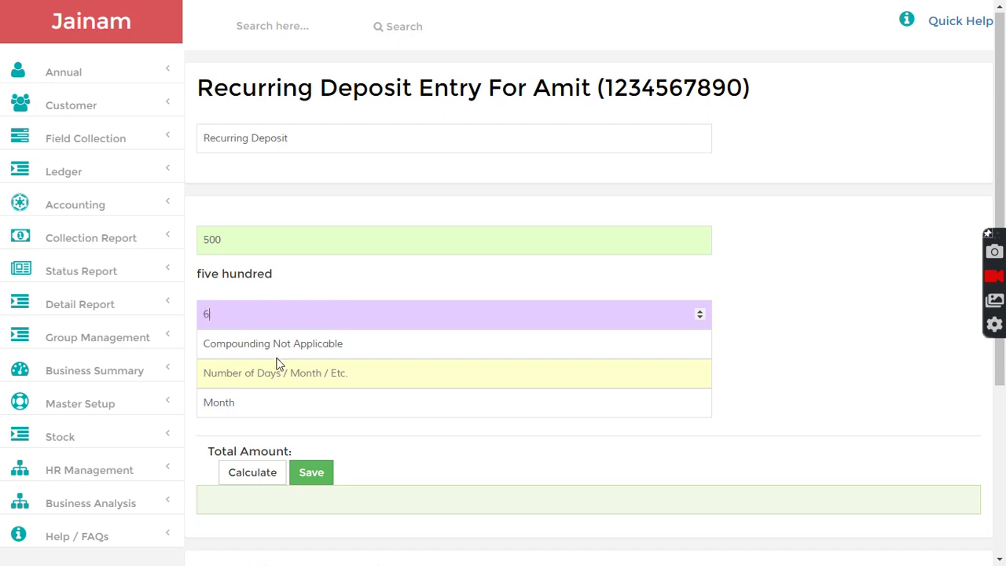
click(326, 373)
text(1)
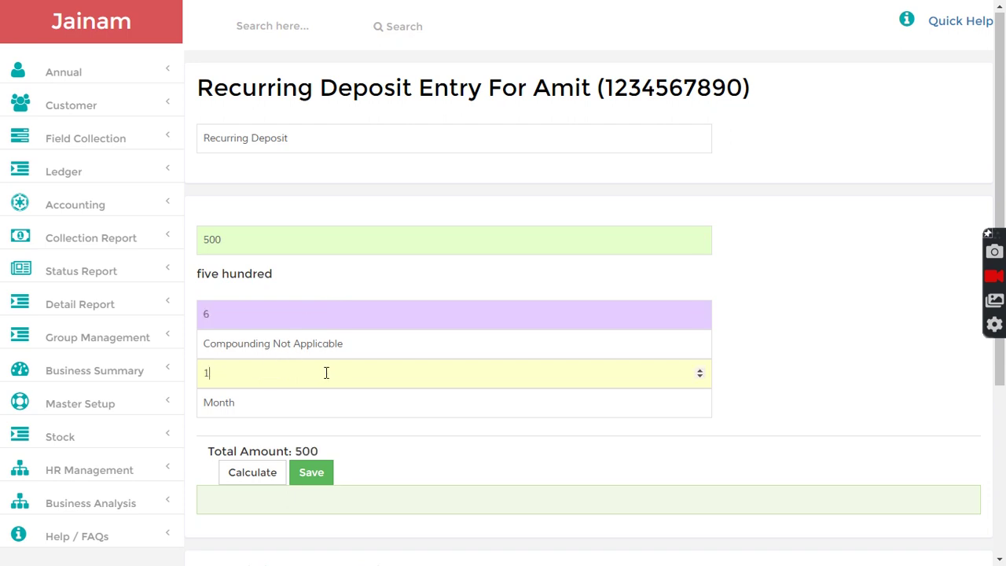
text(00)
click(285, 402)
click(309, 425)
scroll(423, 341, down, 2)
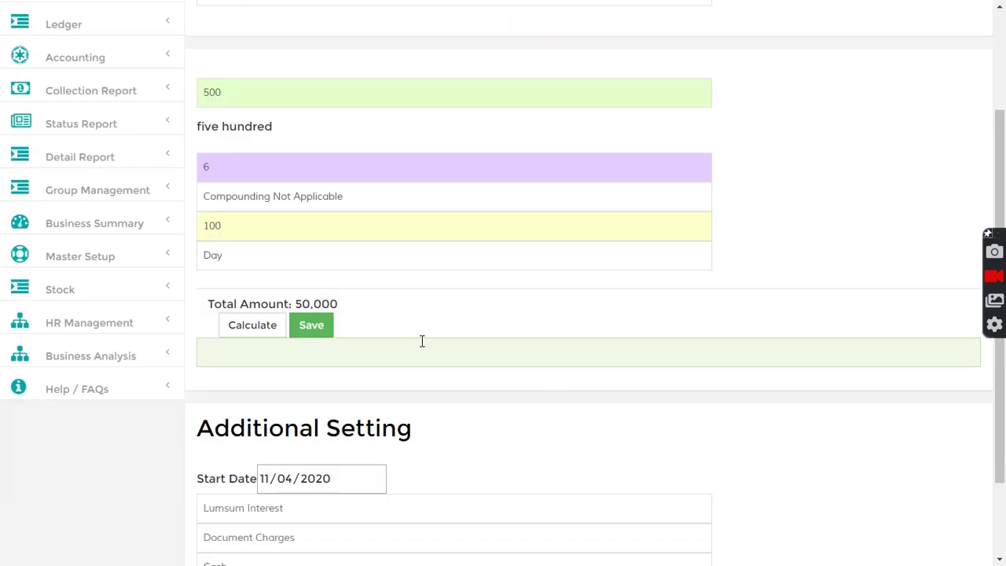
click(312, 327)
drag(275, 355, 366, 356)
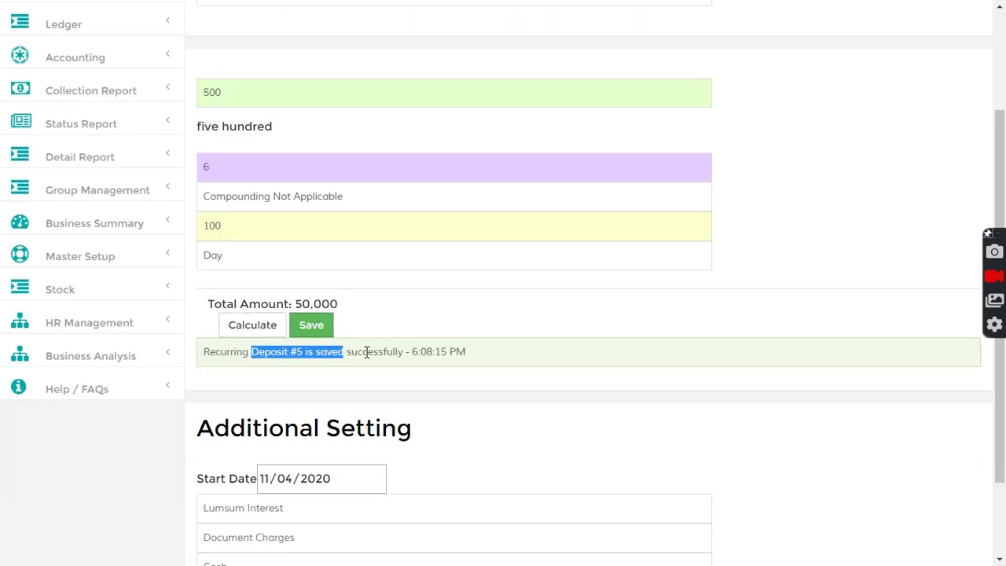
Search for deposit 'd-5' to open Deposit #5
scroll(366, 355, up, 3)
click(291, 25)
text(d-5)
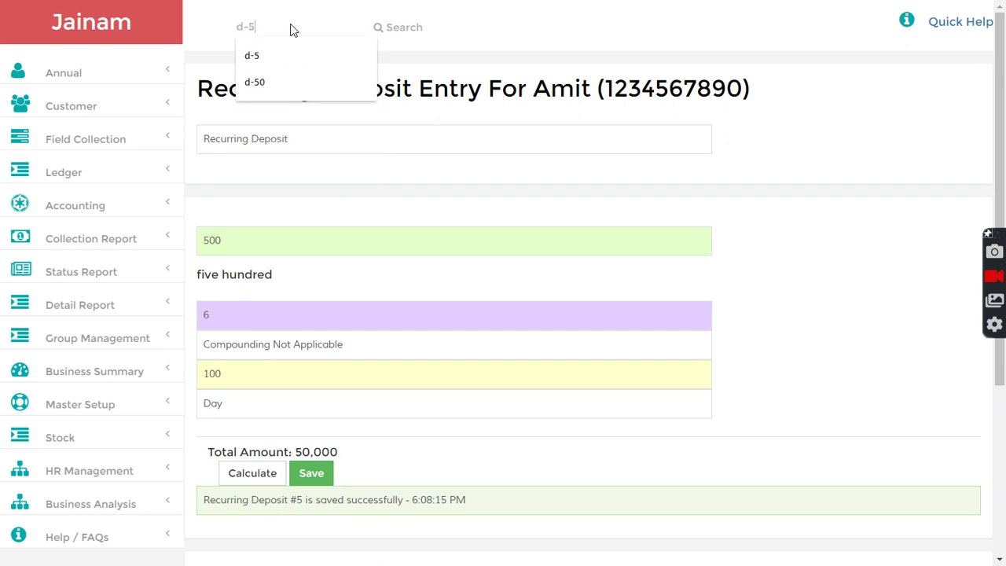
key(Return)
Enable Print Format and choose Deposit Schedule 2, showing daily 500 installments from 11-Apr-20
scroll(351, 376, down, 4)
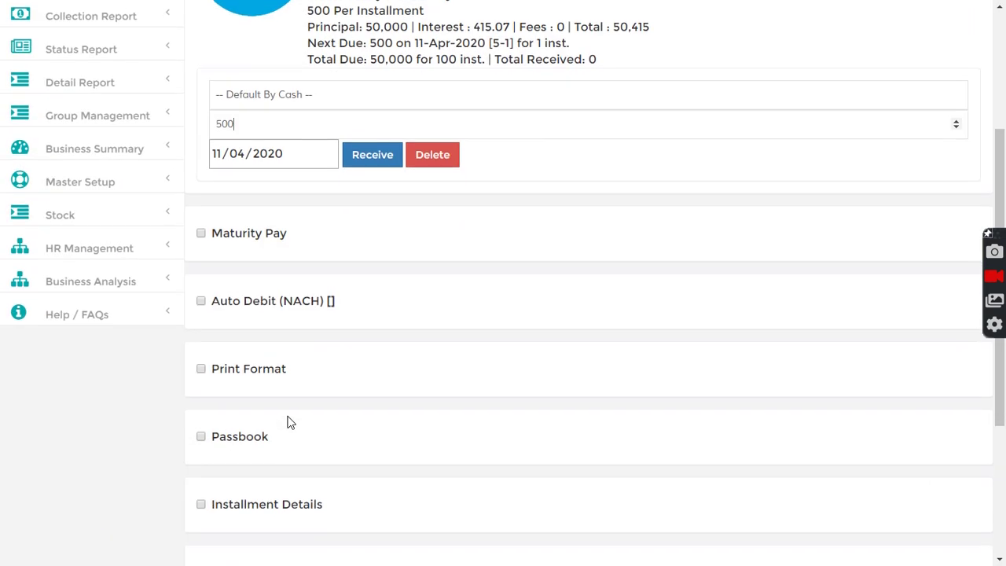
click(267, 297)
scroll(291, 347, down, 1)
click(306, 253)
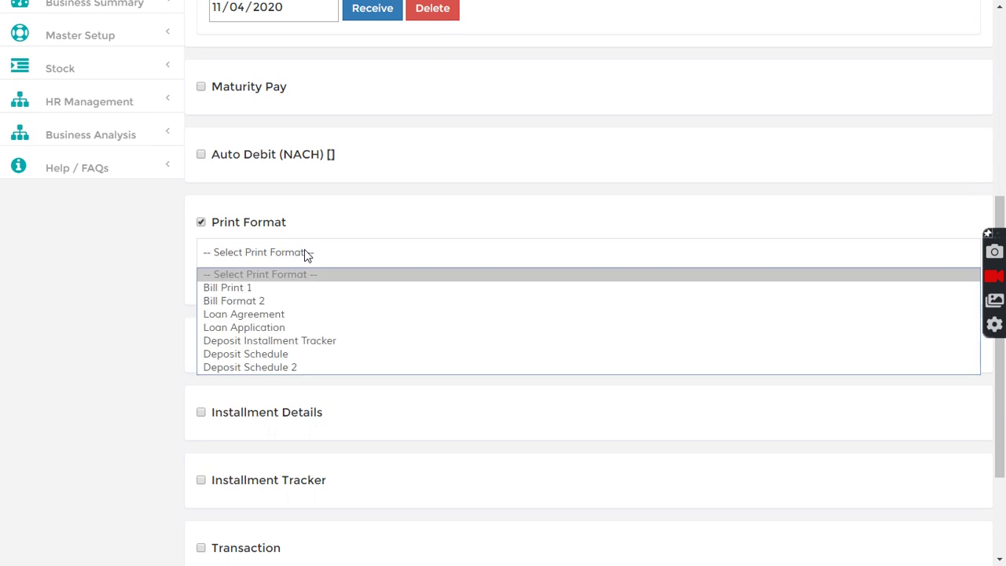
click(273, 369)
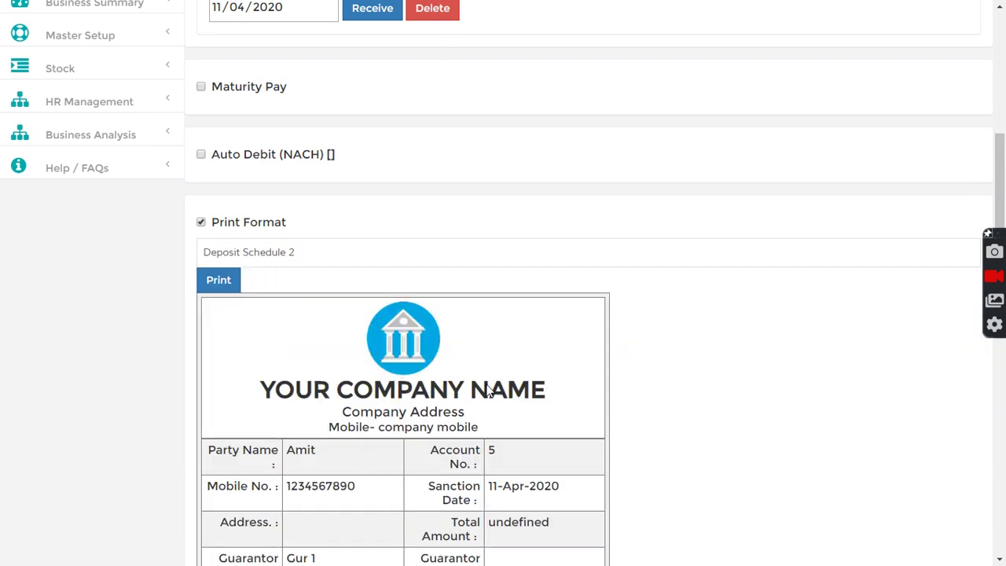
scroll(487, 385, down, 1)
scroll(487, 386, down, 4)
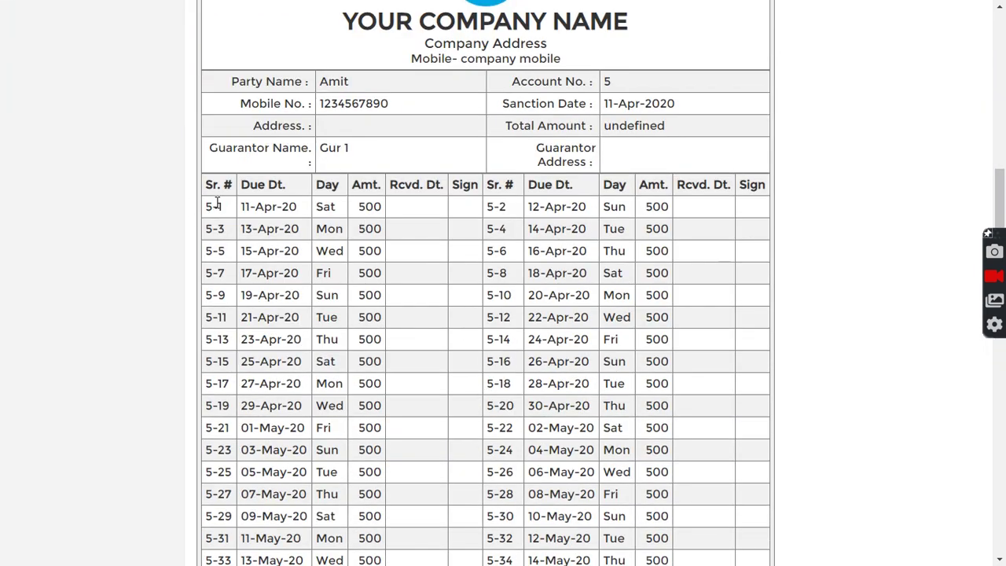
drag(218, 205, 684, 400)
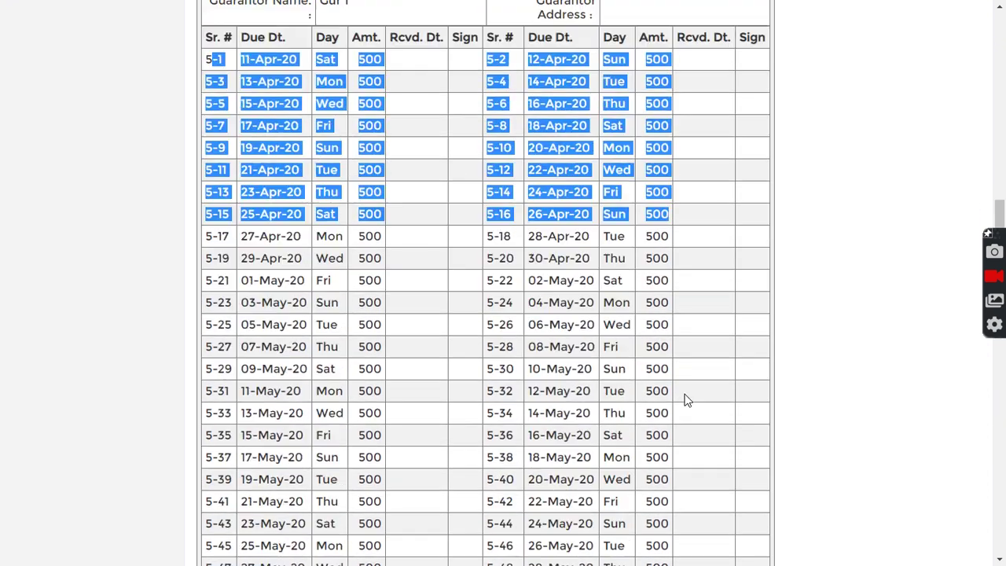
scroll(474, 288, up, 5)
Print the Deposit #5 schedule, review the three-sheet Chrome preview, then close it
click(218, 130)
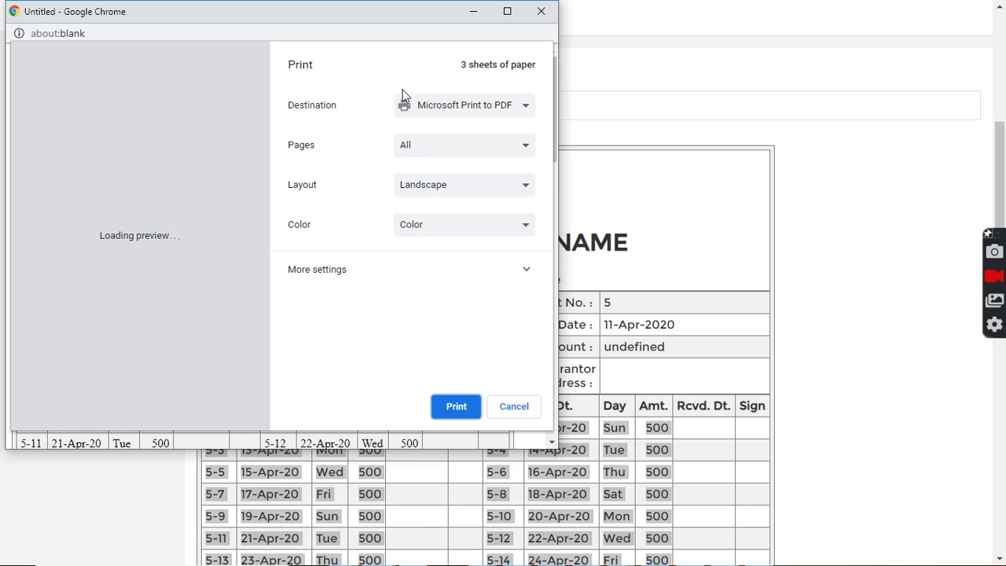
mouse_move(264, 139)
mouse_down()
mouse_move(265, 270)
mouse_move(278, 100)
mouse_up()
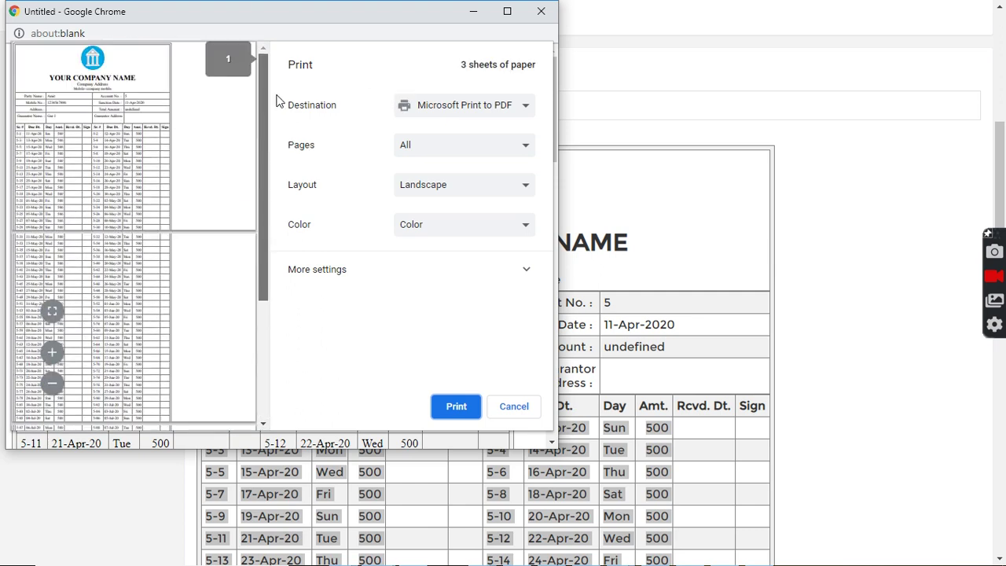
click(541, 11)
scroll(844, 256, down, 5)
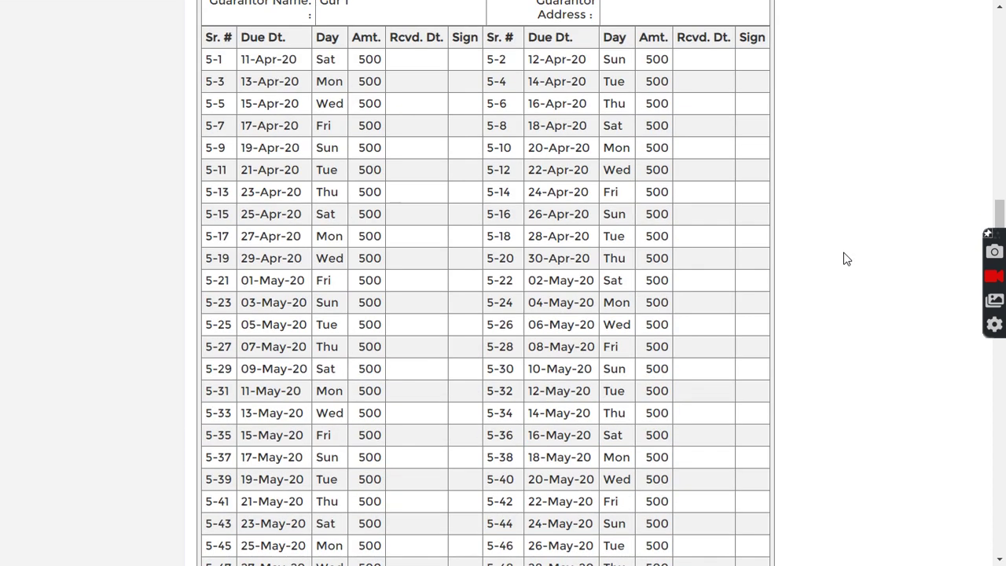
Go to the Jainam welcome page showing the 11-Apr-2020 features list and clear-cache help
drag(1000, 209, 1003, 39)
scroll(816, 56, up, 1)
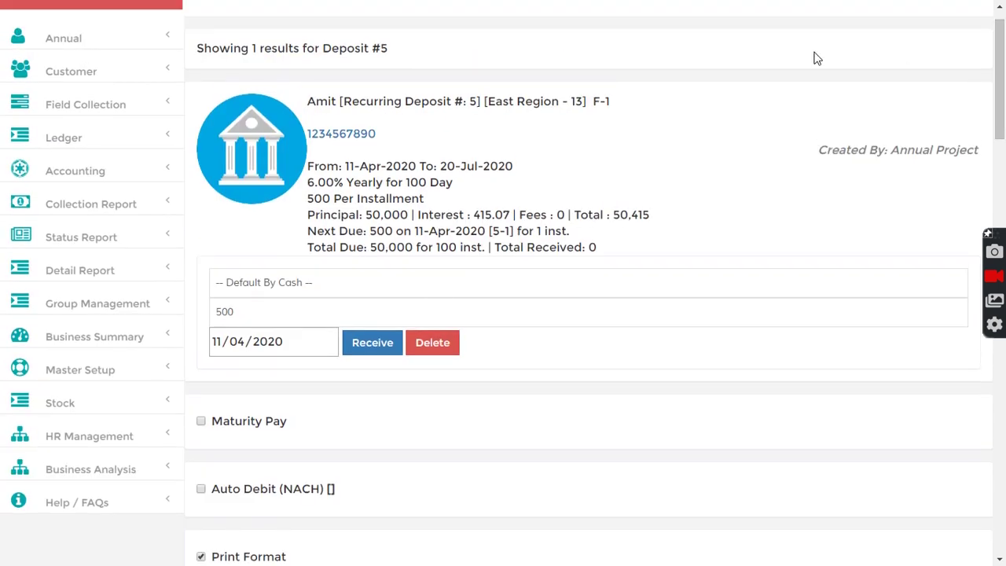
scroll(685, 102, up, 1)
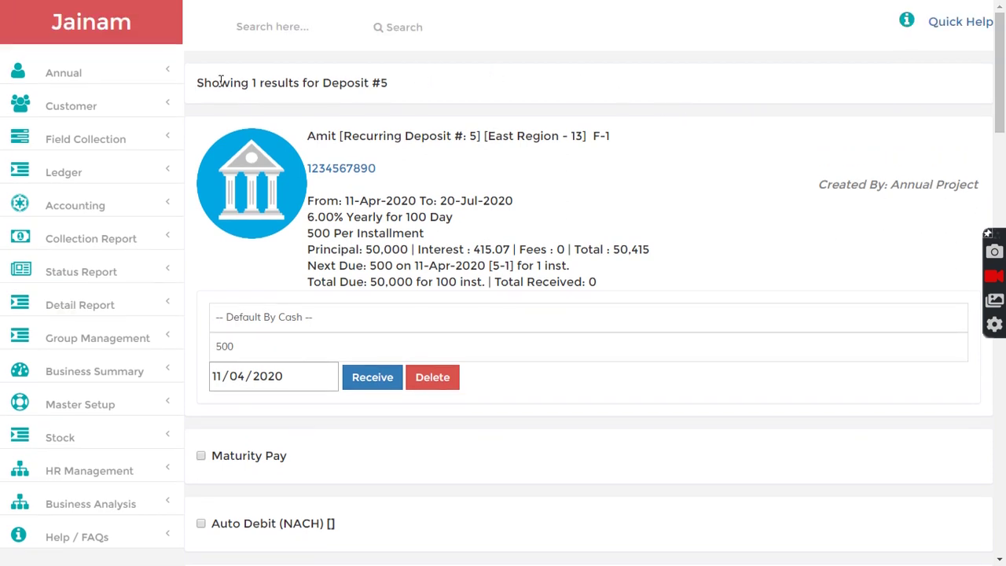
drag(196, 89, 427, 97)
click(431, 100)
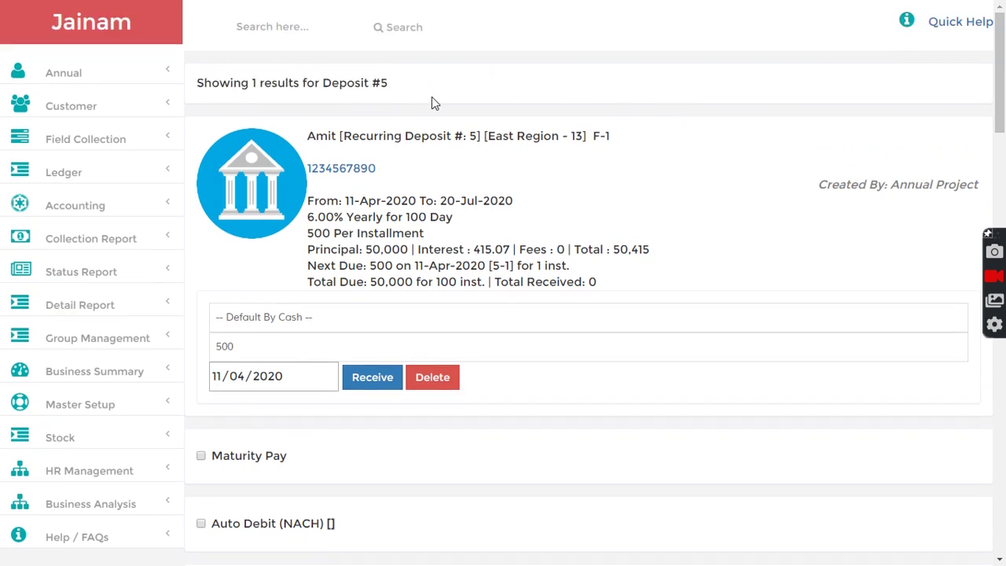
click(89, 26)
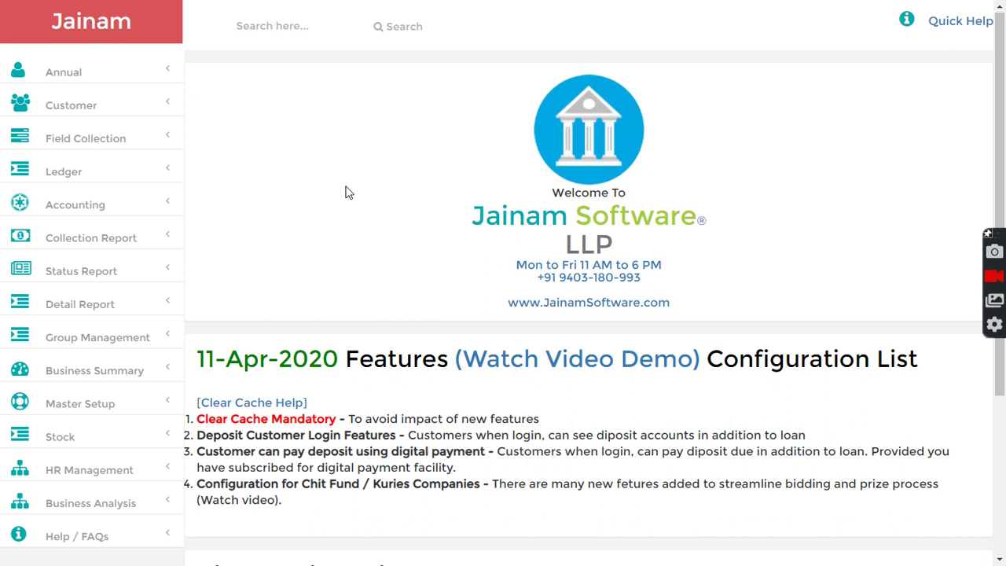
scroll(349, 193, down, 2)
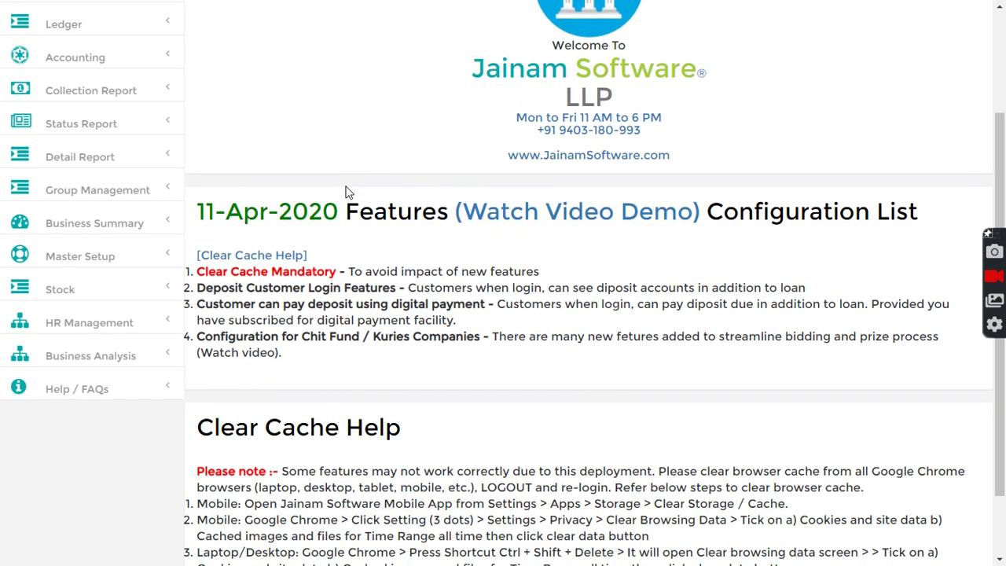
scroll(349, 193, down, 1)
scroll(349, 192, up, 3)
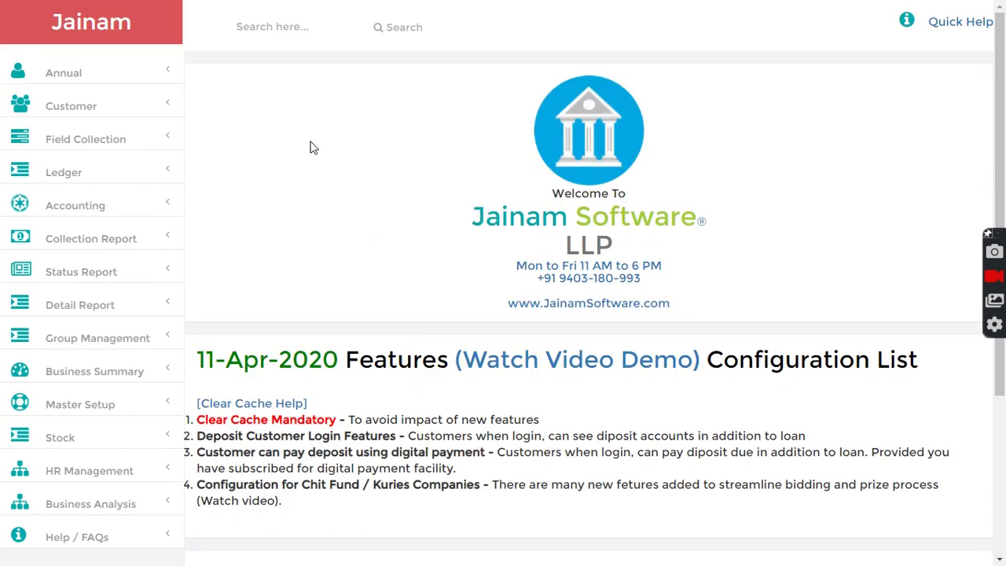